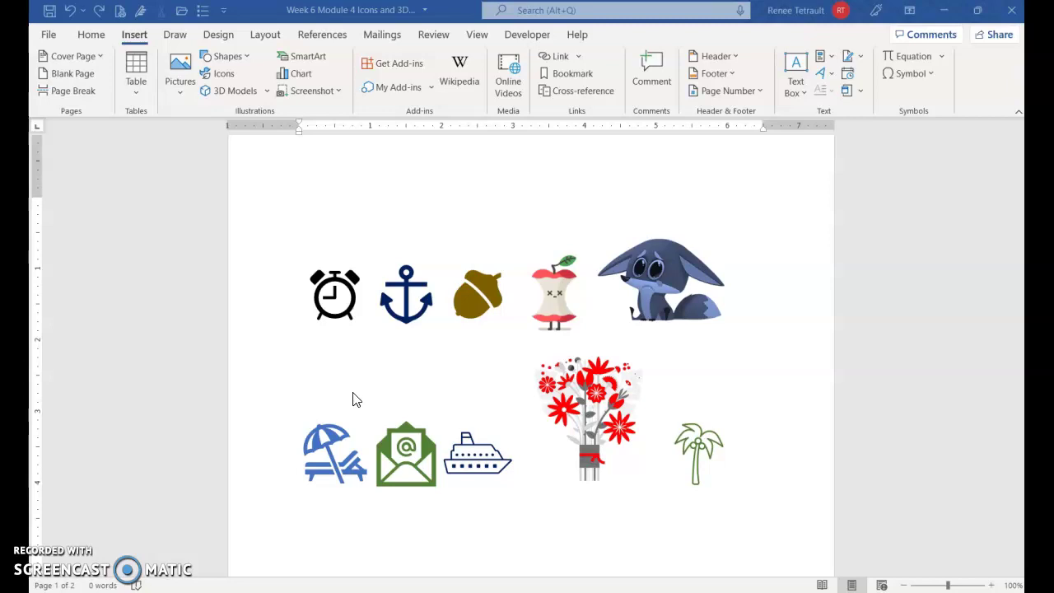
Step: Browse the Cutout People and Cartoon People collections in the stock content library, including Faces and Characters, and close it without inserting anything
{"action": "left_click", "coordinate": [362, 362]}
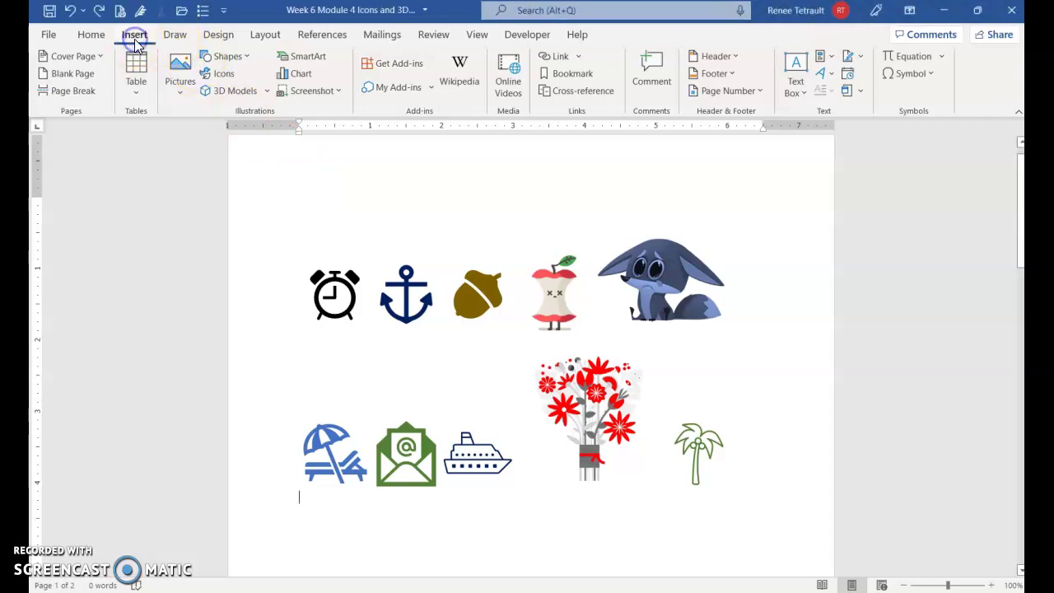
{"action": "left_click", "coordinate": [224, 73]}
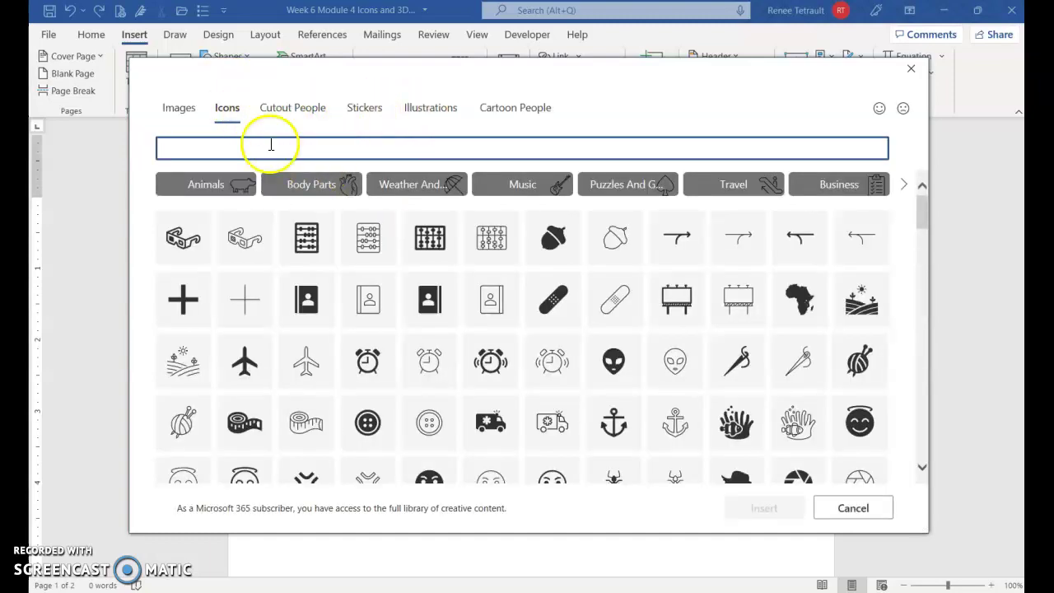
{"action": "left_click", "coordinate": [311, 118]}
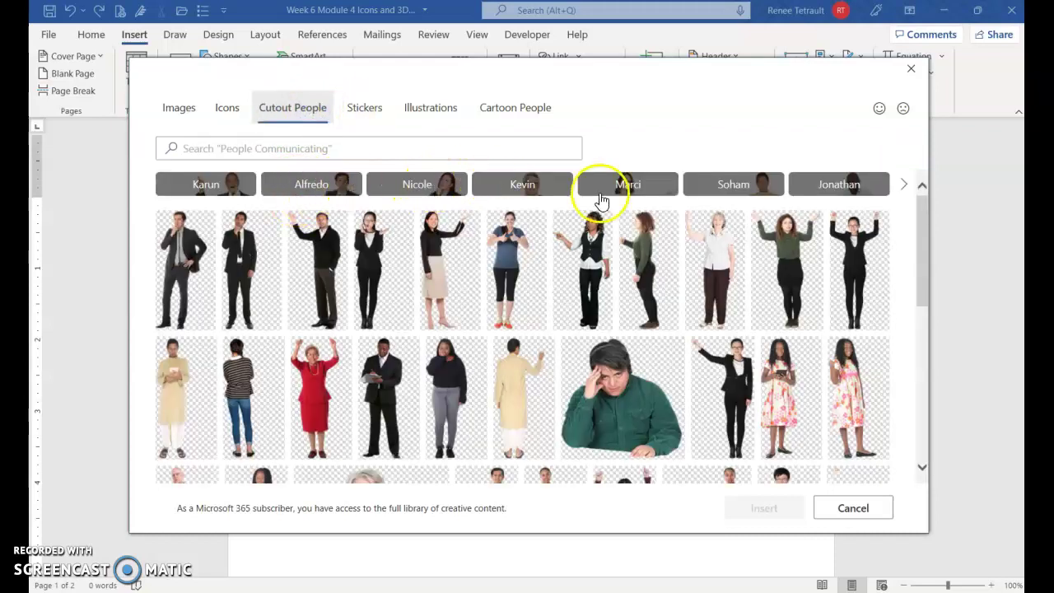
{"action": "left_click", "coordinate": [903, 196]}
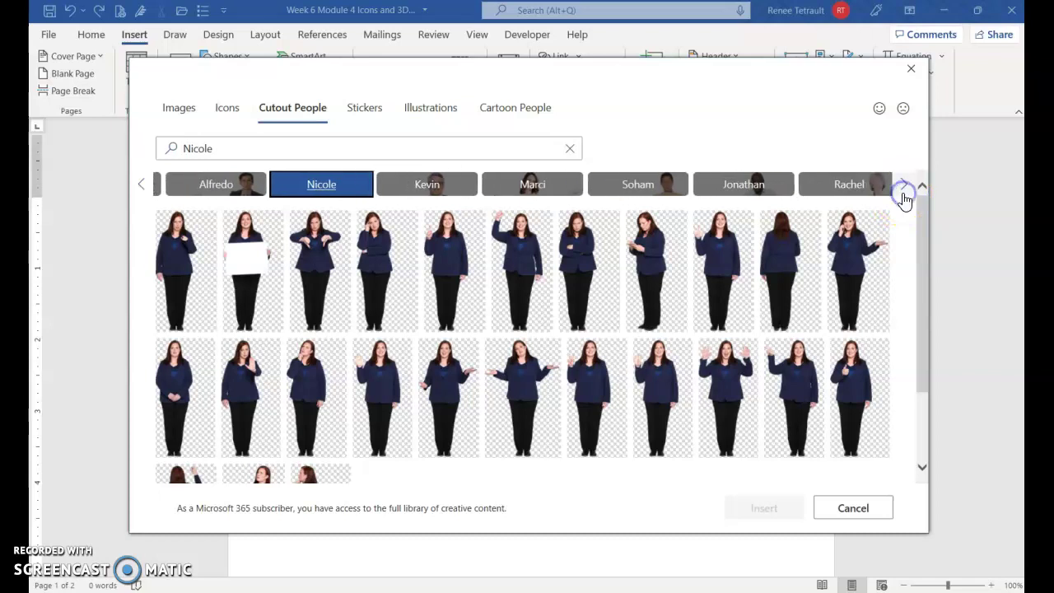
{"action": "left_click", "coordinate": [903, 196]}
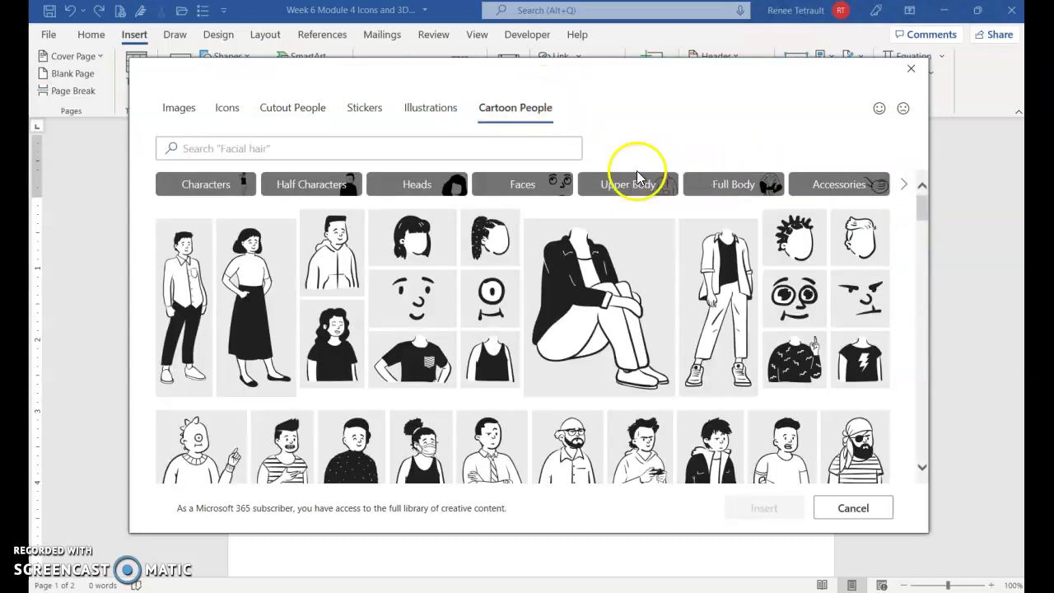
{"action": "left_click", "coordinate": [542, 185]}
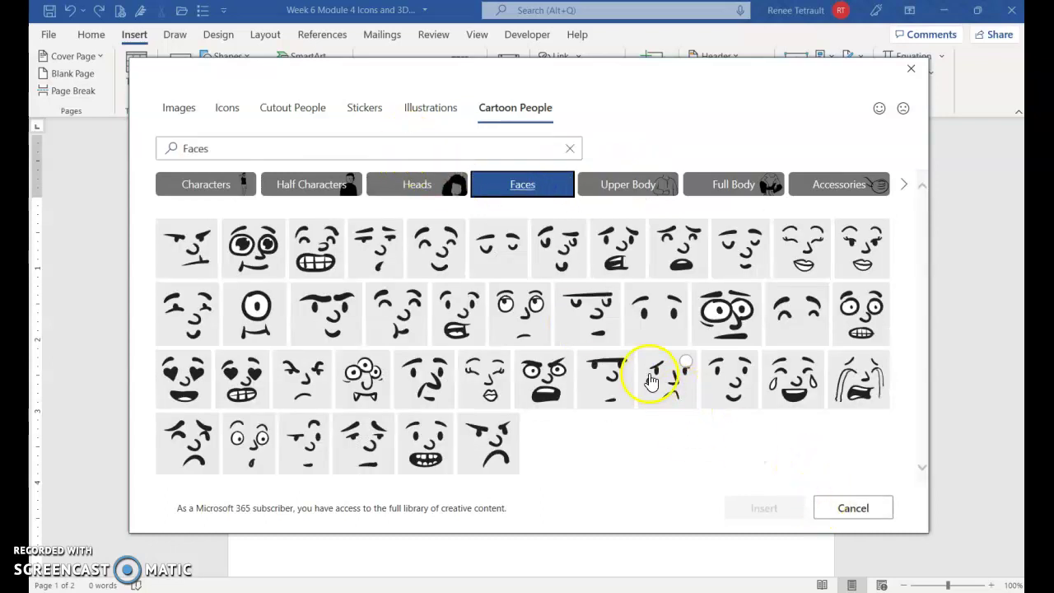
{"action": "left_click", "coordinate": [213, 184]}
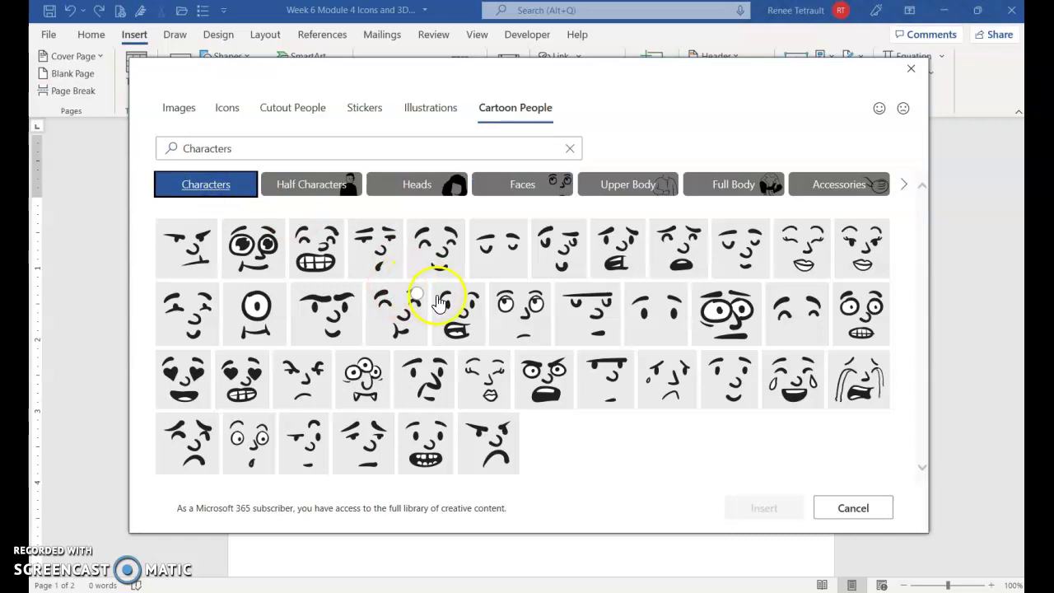
{"action": "left_click", "coordinate": [647, 353]}
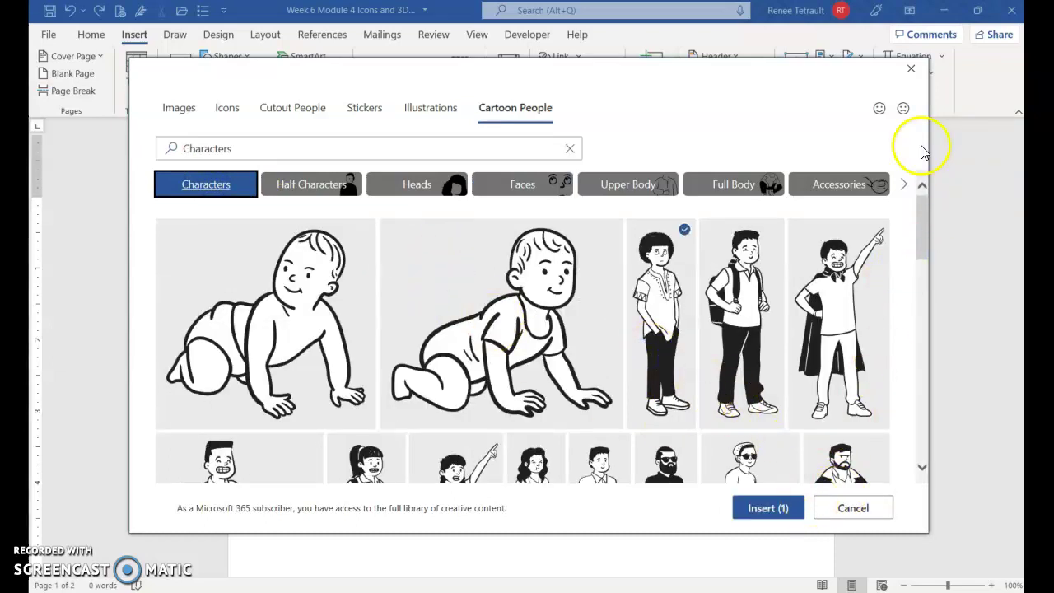
{"action": "left_click", "coordinate": [910, 68]}
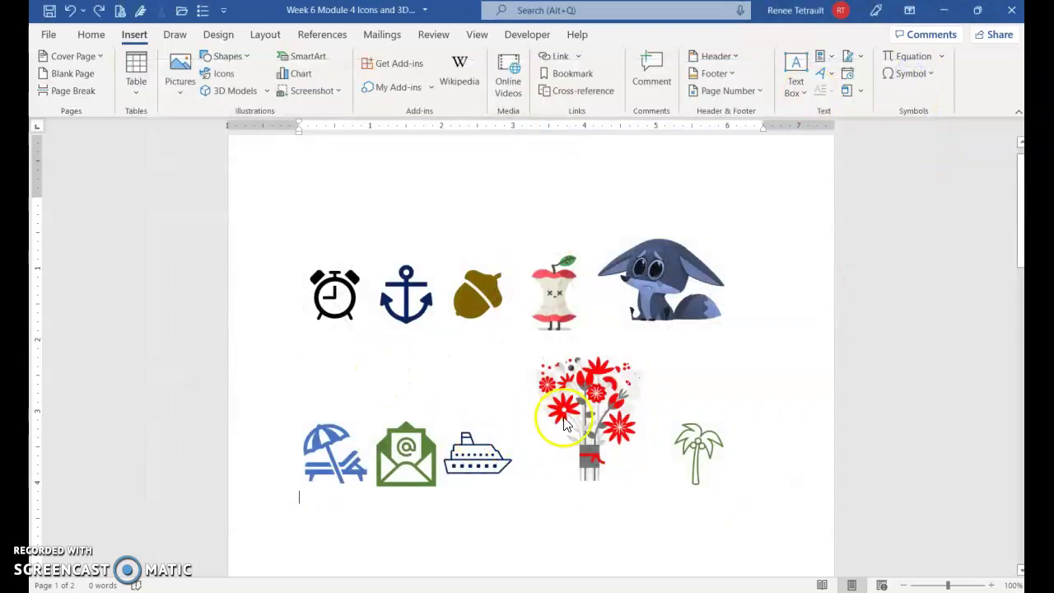
Step: Change the anchor icon's graphics fill to purple
{"action": "left_click", "coordinate": [333, 306]}
{"action": "left_click", "coordinate": [362, 328]}
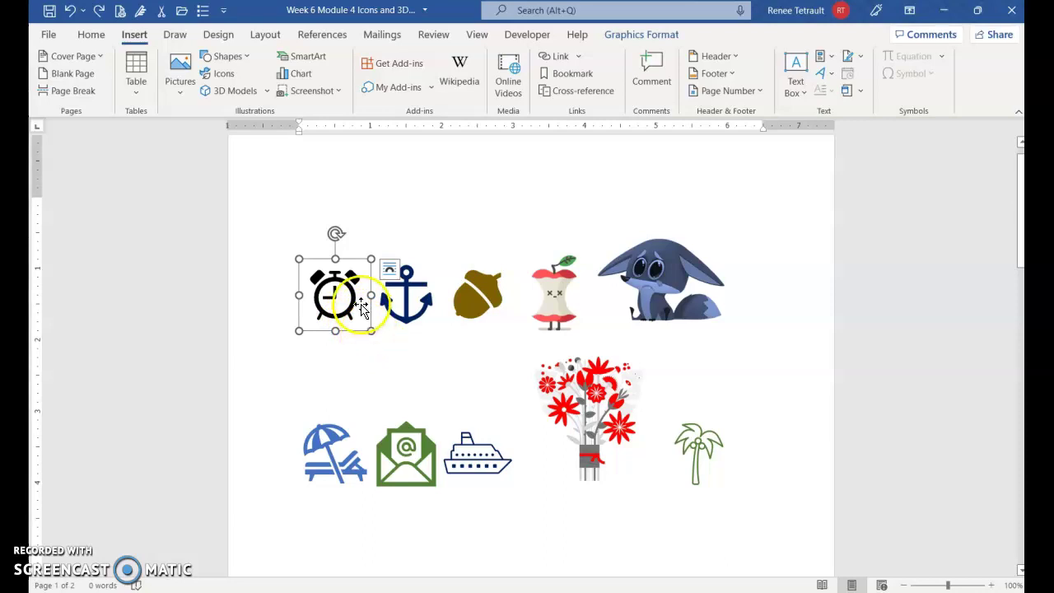
{"action": "left_click", "coordinate": [646, 37]}
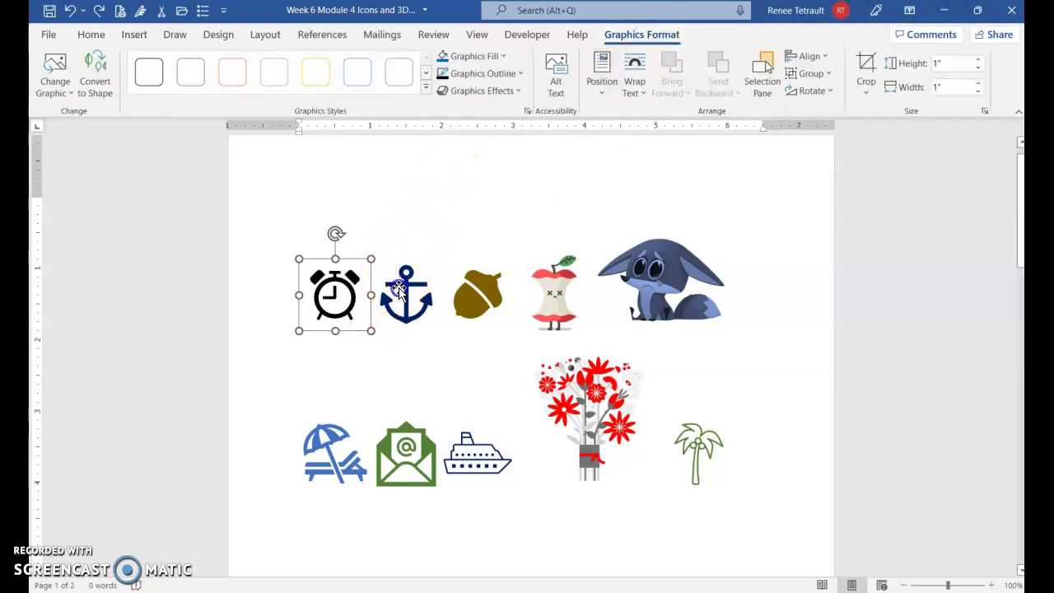
{"action": "left_click", "coordinate": [398, 289]}
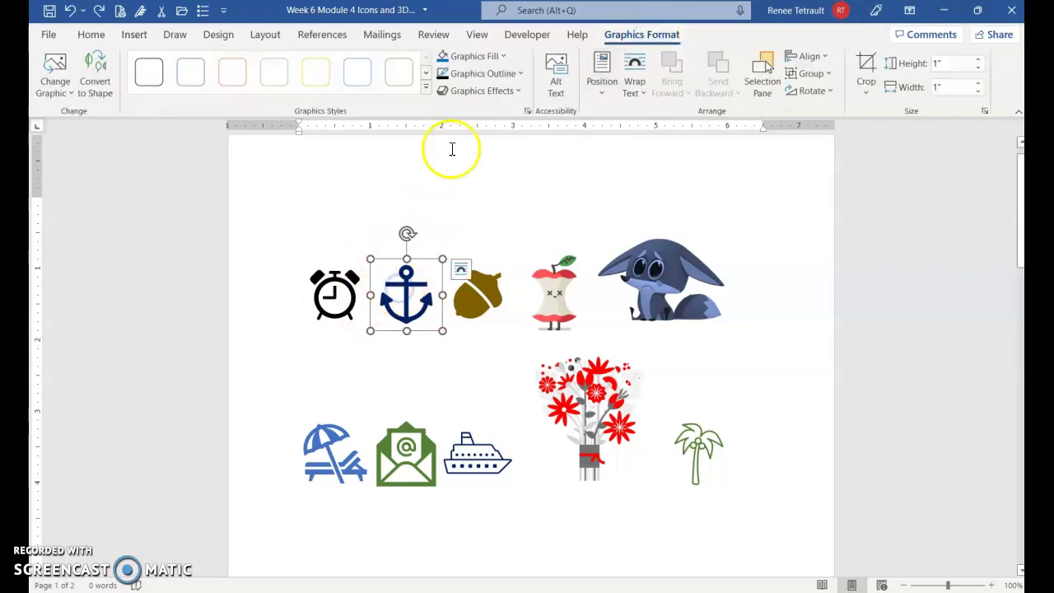
{"action": "left_click", "coordinate": [482, 59]}
{"action": "left_click", "coordinate": [549, 196]}
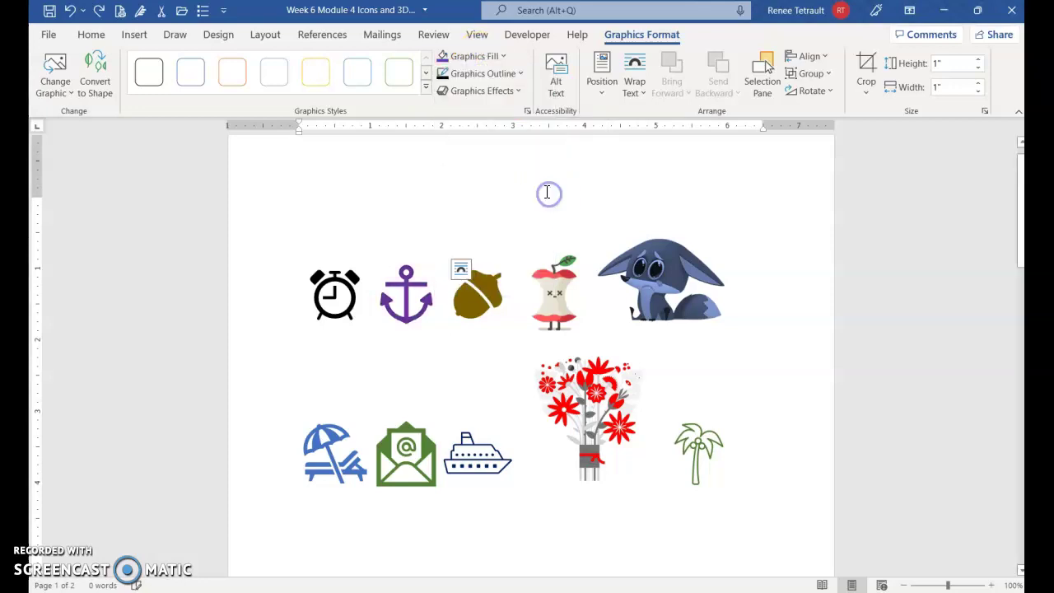
Step: Apply the second-smallest orange glow and the last full reflection variation to the anchor icon
{"action": "left_click", "coordinate": [499, 92]}
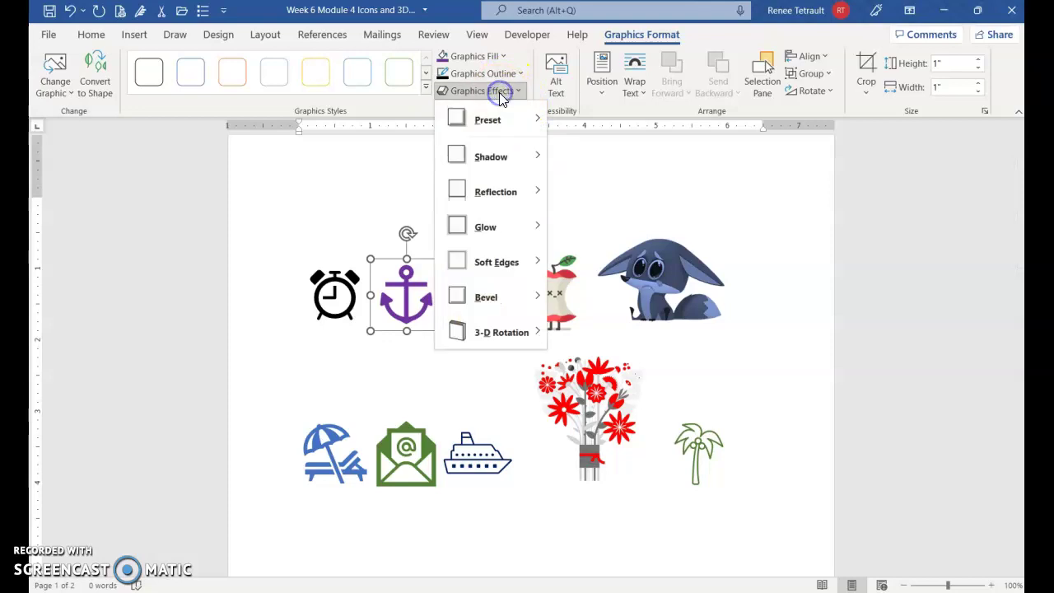
{"action": "mouse_move", "coordinate": [507, 227]}
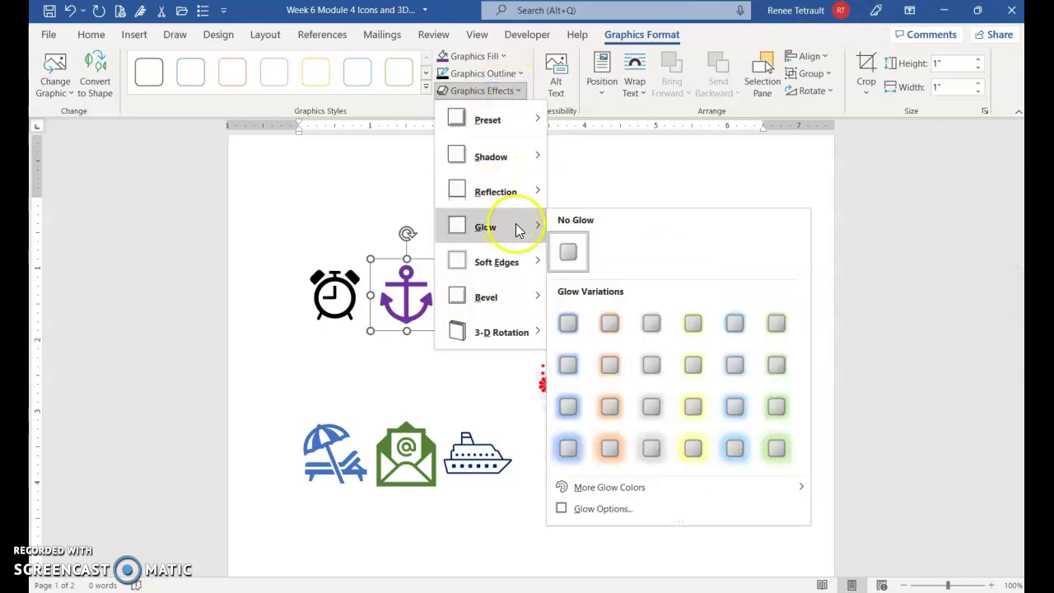
{"action": "left_click", "coordinate": [609, 365]}
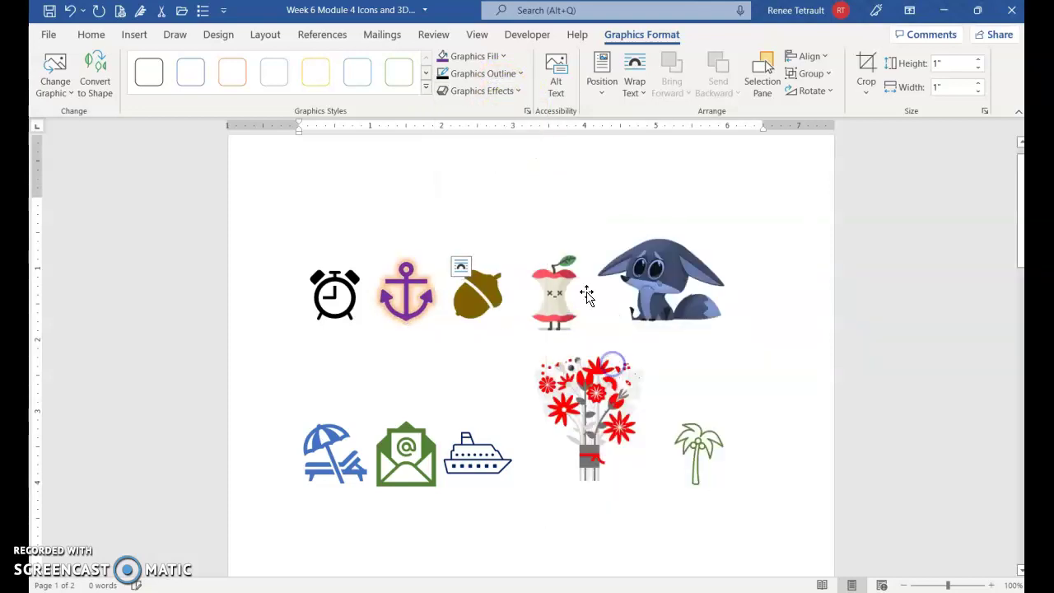
{"action": "left_click", "coordinate": [484, 91]}
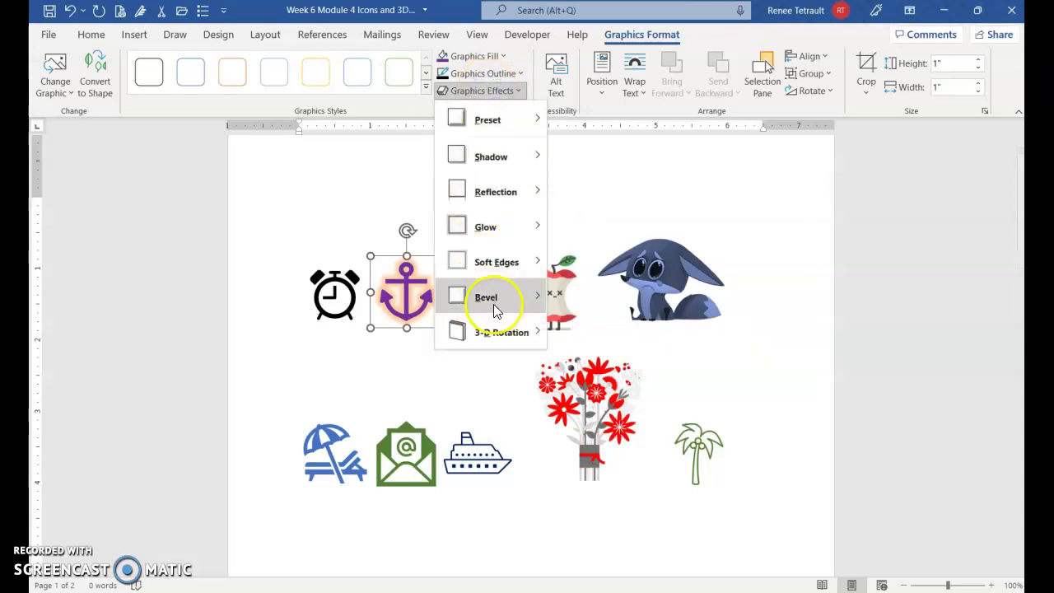
{"action": "mouse_move", "coordinate": [500, 212]}
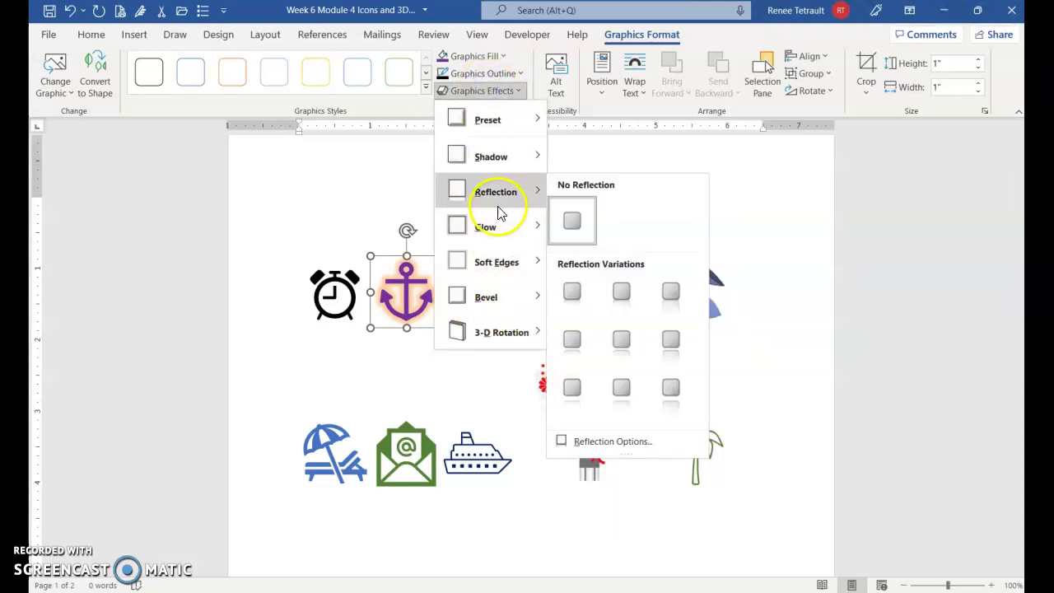
{"action": "left_click", "coordinate": [670, 387]}
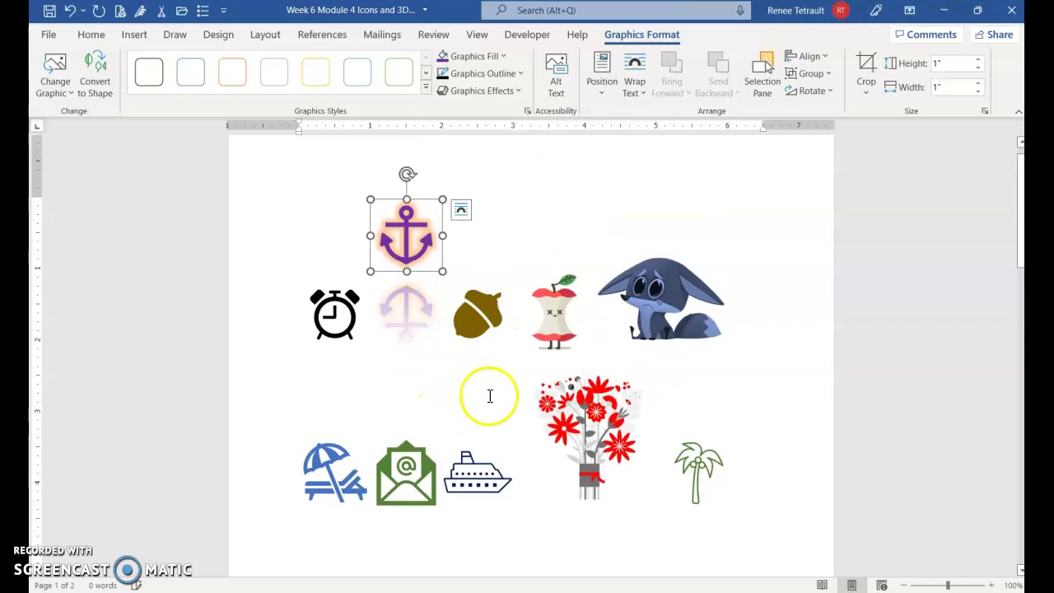
Step: Apply the second-smallest green glow and the first-row full reflection variation to the palm tree icon
{"action": "left_click", "coordinate": [710, 486]}
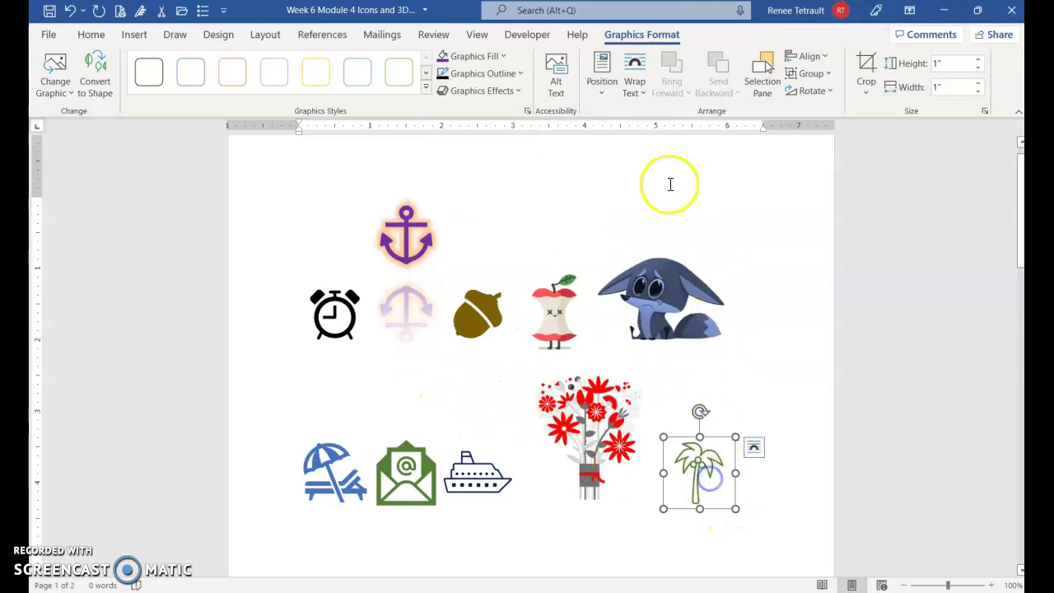
{"action": "left_click", "coordinate": [483, 91]}
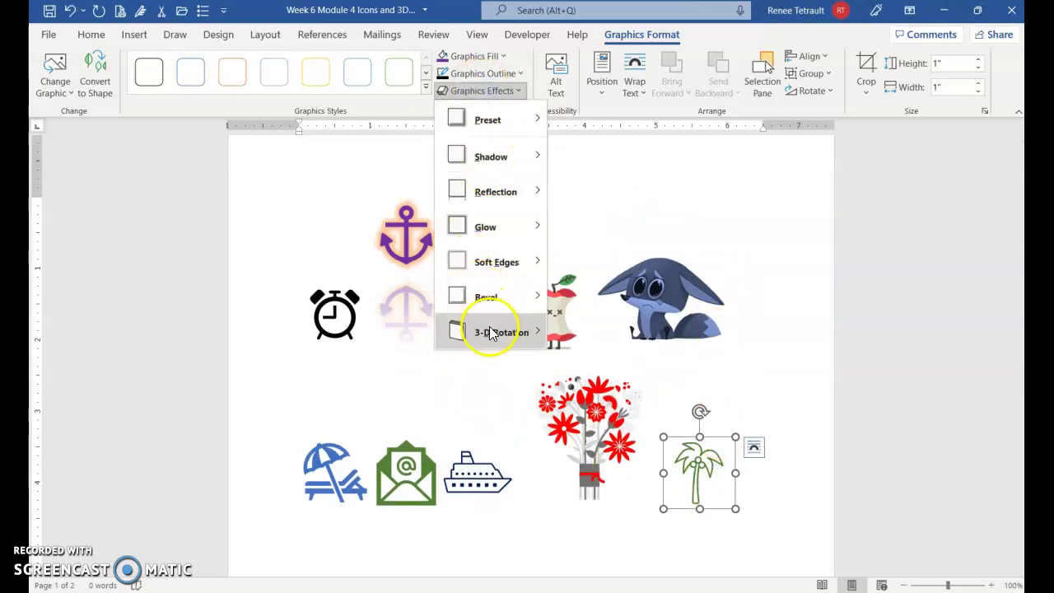
{"action": "mouse_move", "coordinate": [495, 236]}
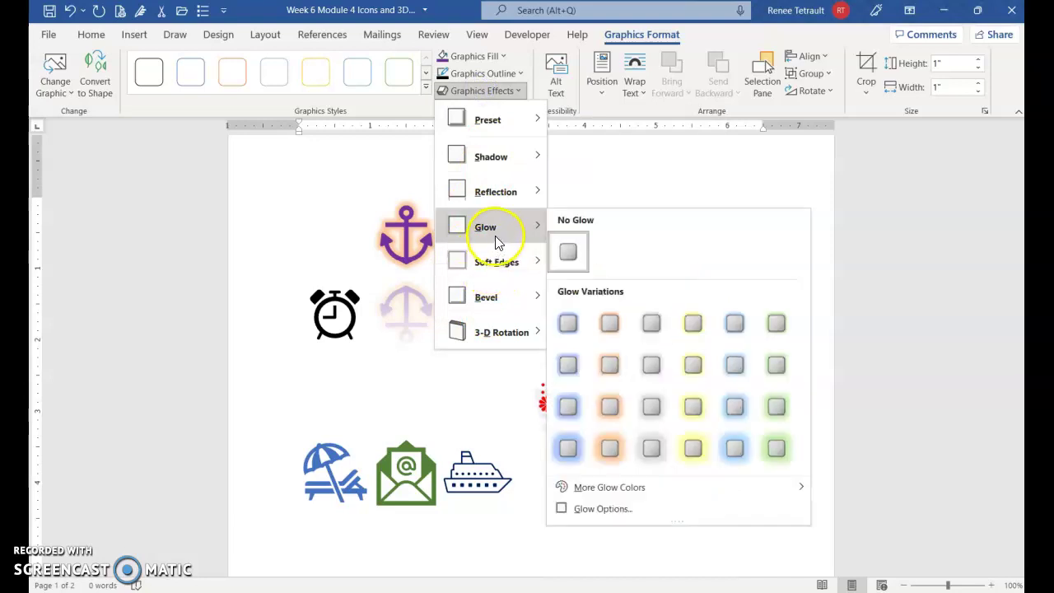
{"action": "left_click", "coordinate": [775, 365]}
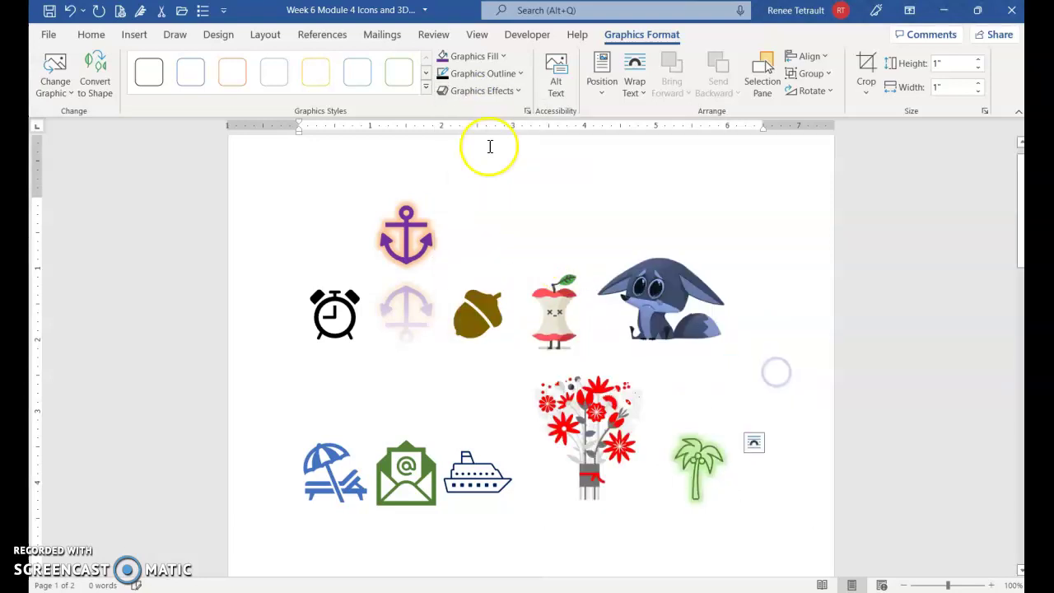
{"action": "left_click", "coordinate": [496, 93]}
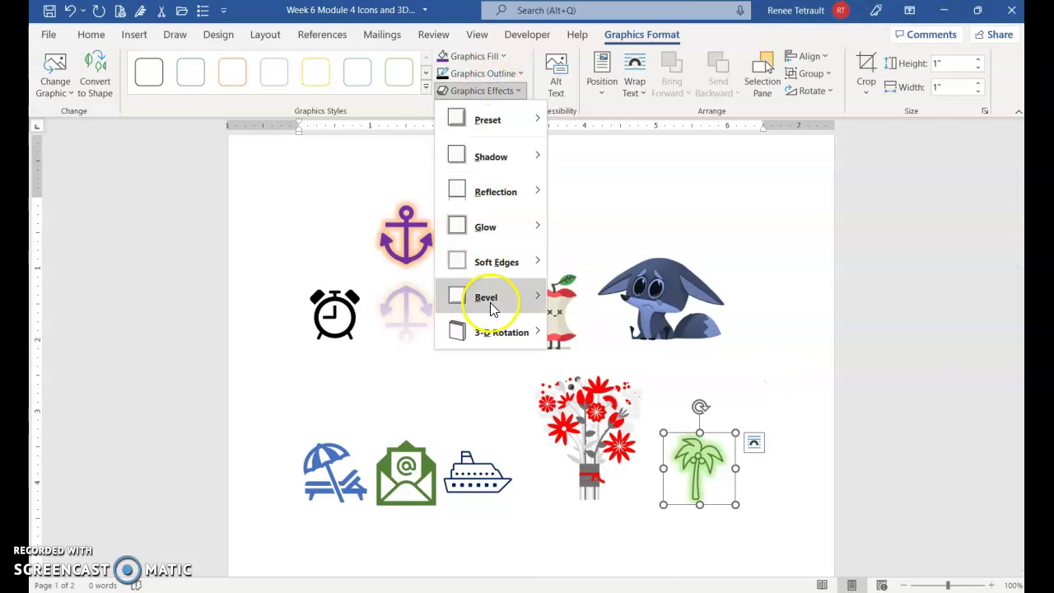
{"action": "mouse_move", "coordinate": [501, 192]}
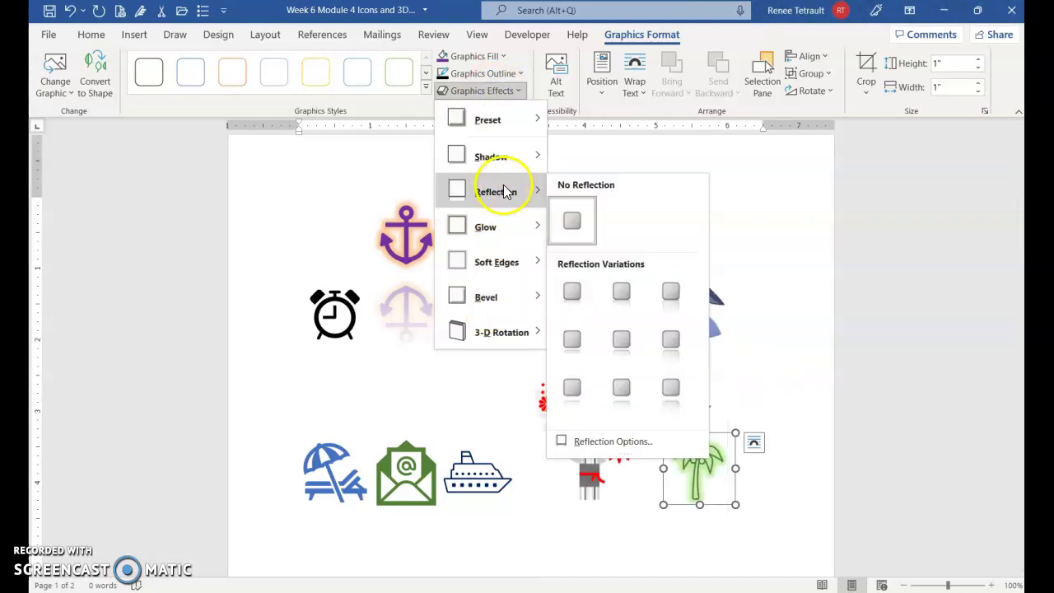
{"action": "left_click", "coordinate": [671, 292]}
Step: Enlarge the beach umbrella icon proportionally by about a third
{"action": "left_click", "coordinate": [560, 494]}
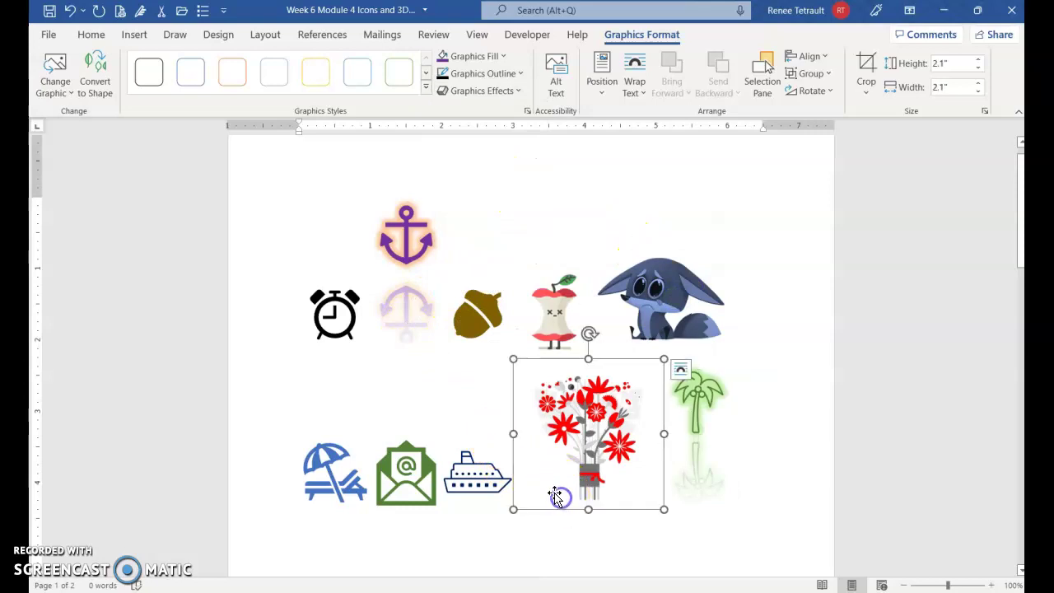
{"action": "scroll", "coordinate": [438, 518], "scroll_direction": "down", "scroll_amount": 1}
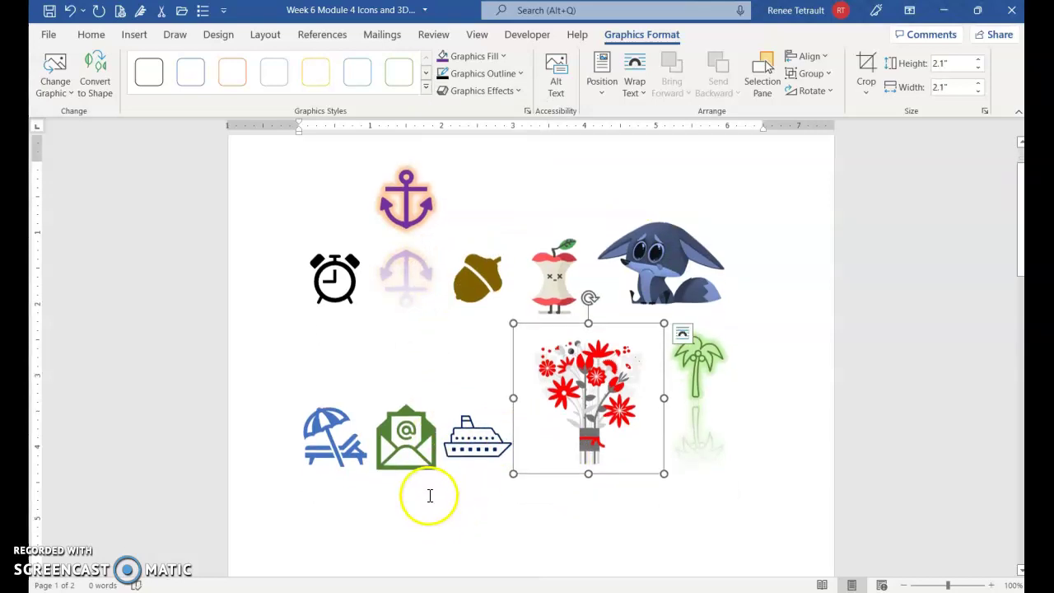
{"action": "left_click", "coordinate": [334, 436]}
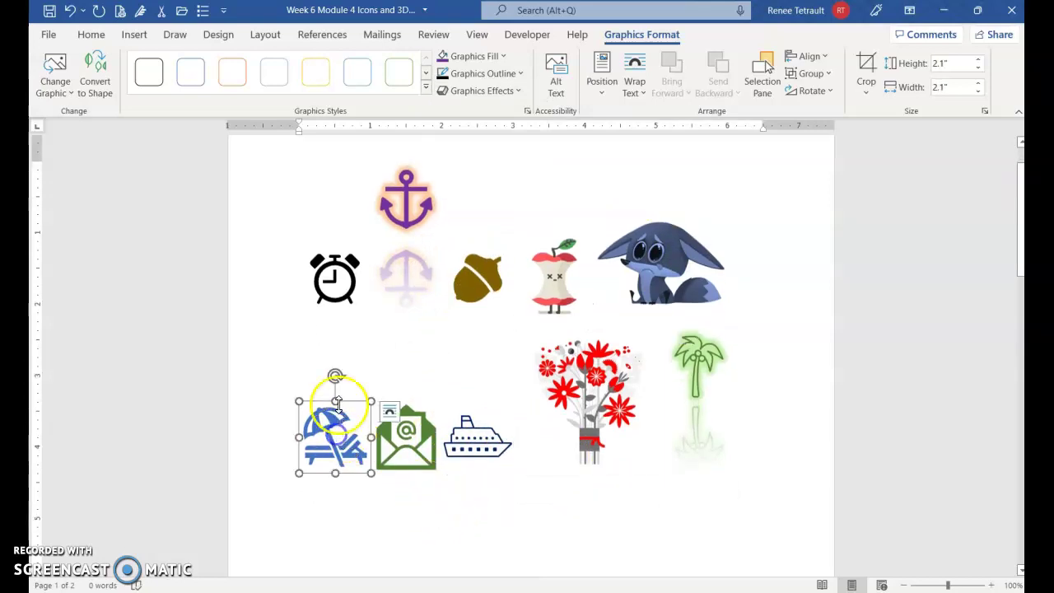
{"action": "left_click", "coordinate": [95, 36]}
{"action": "left_click", "coordinate": [348, 417]}
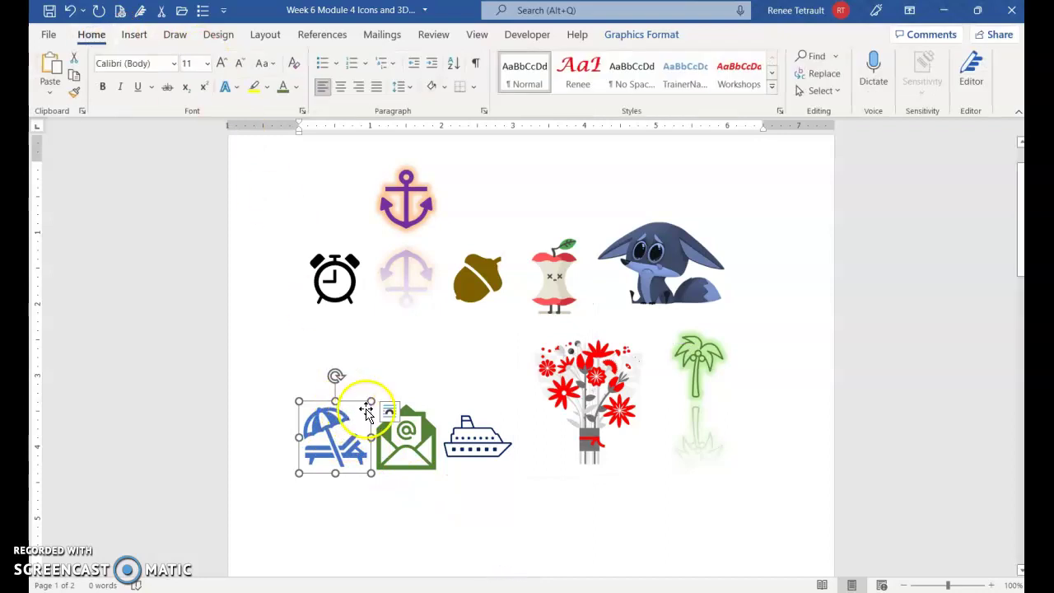
{"action": "left_click_drag", "start_coordinate": [371, 402], "coordinate": [388, 374]}
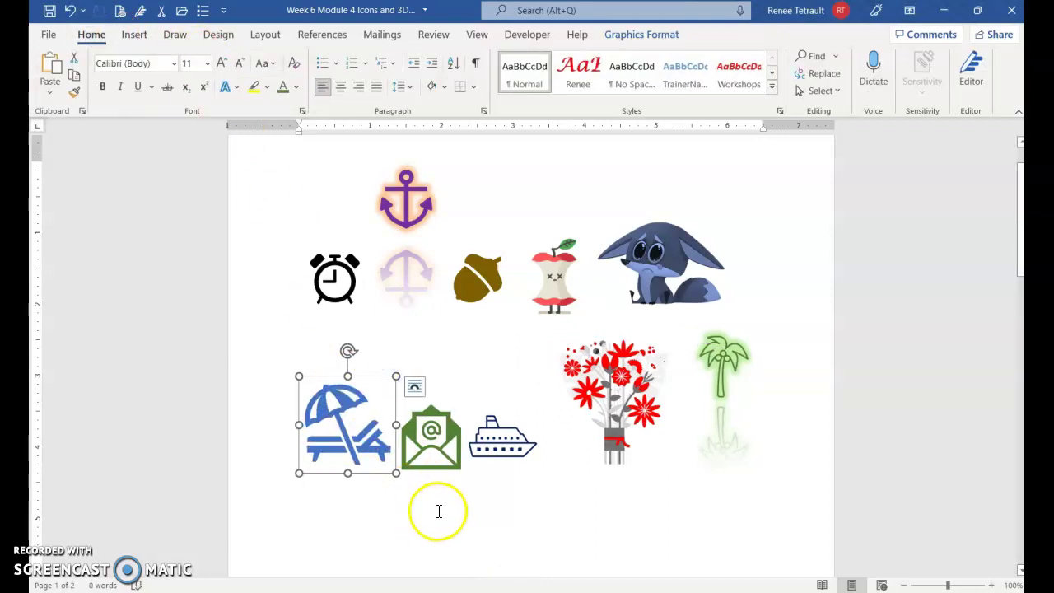
{"action": "left_click", "coordinate": [439, 511]}
Step: Set the beach umbrella icon to Square text wrapping and move it to the right of the palm tree, below the fox
{"action": "left_click", "coordinate": [394, 380]}
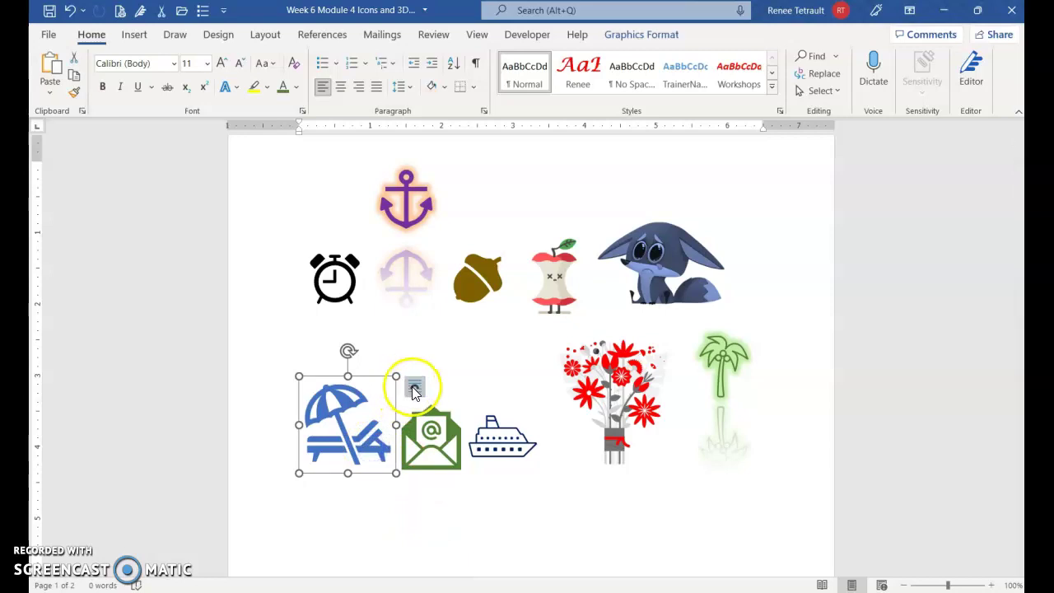
{"action": "left_click", "coordinate": [414, 387]}
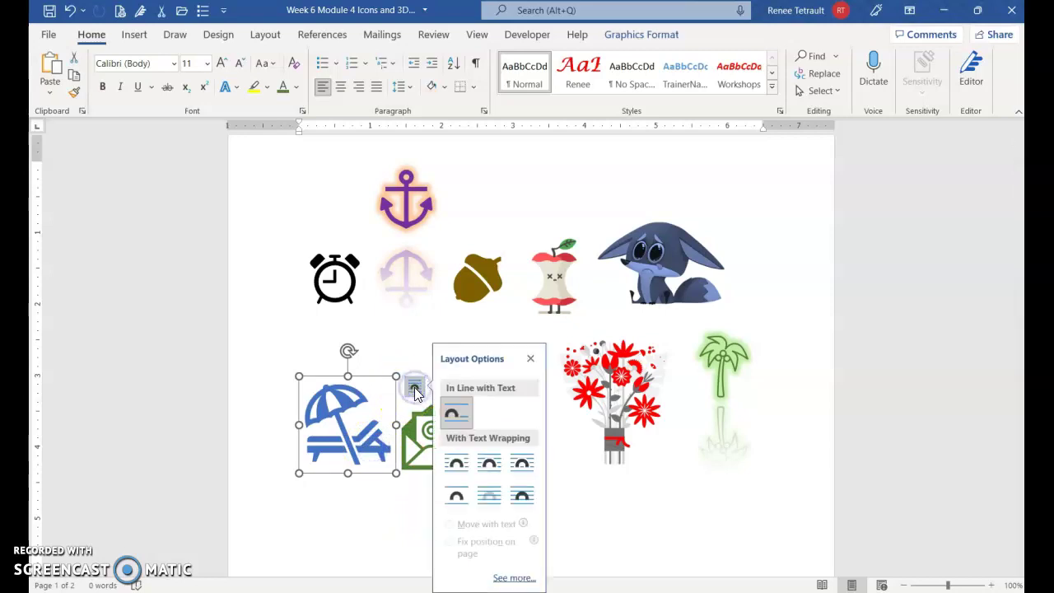
{"action": "left_click", "coordinate": [461, 466]}
{"action": "left_click_drag", "start_coordinate": [348, 423], "coordinate": [660, 443]}
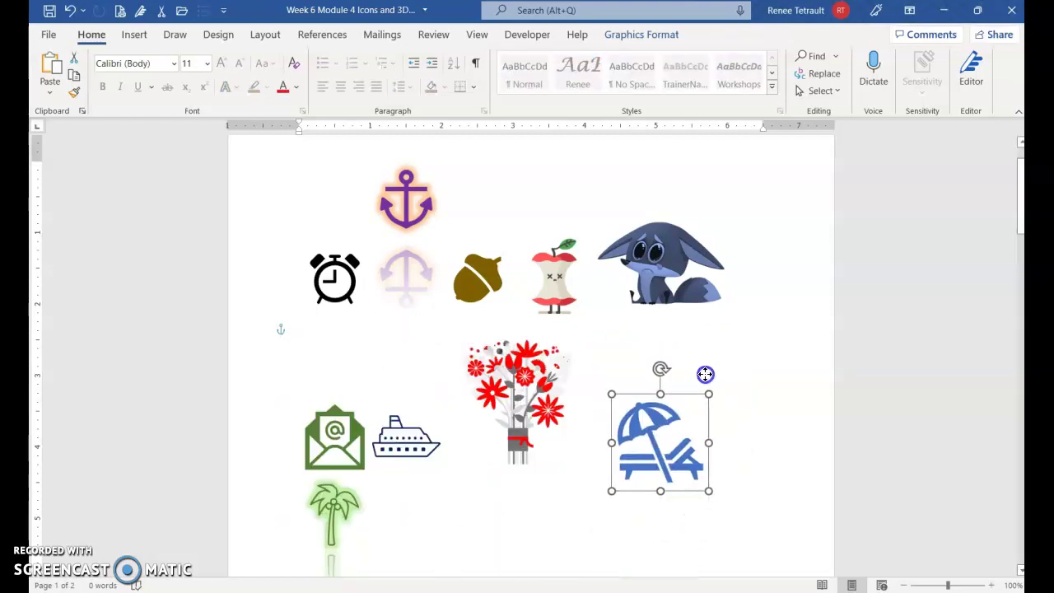
{"action": "left_click_drag", "start_coordinate": [706, 375], "coordinate": [734, 376]}
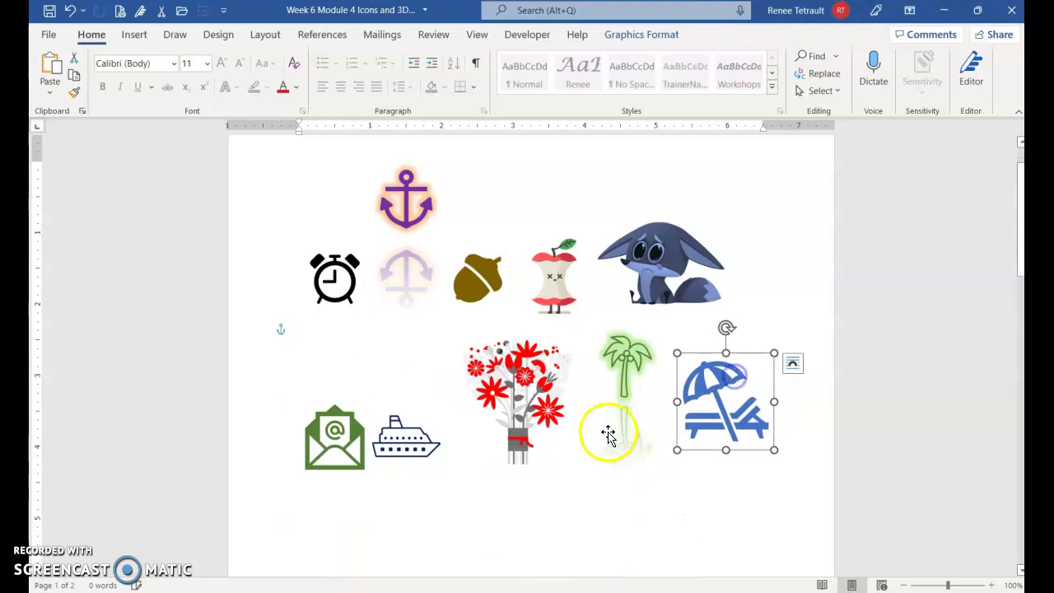
Step: Look over the animated fish model on the page and the categories of online 3D models available
{"action": "scroll", "coordinate": [608, 435], "scroll_direction": "down", "scroll_amount": 1}
{"action": "scroll", "coordinate": [605, 435], "scroll_direction": "down", "scroll_amount": 5}
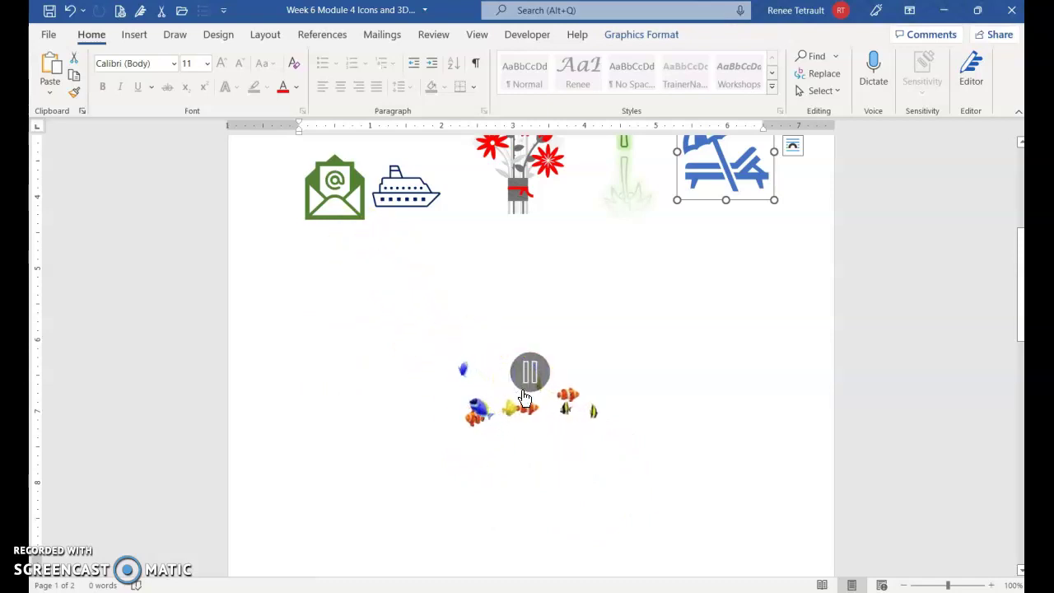
{"action": "left_click", "coordinate": [136, 35]}
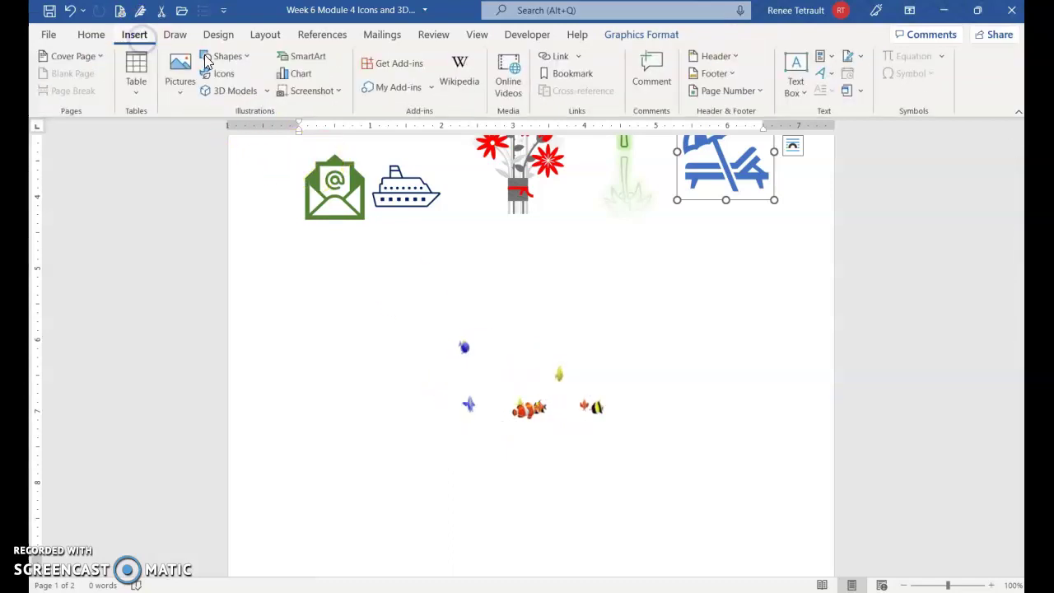
{"action": "left_click", "coordinate": [240, 89]}
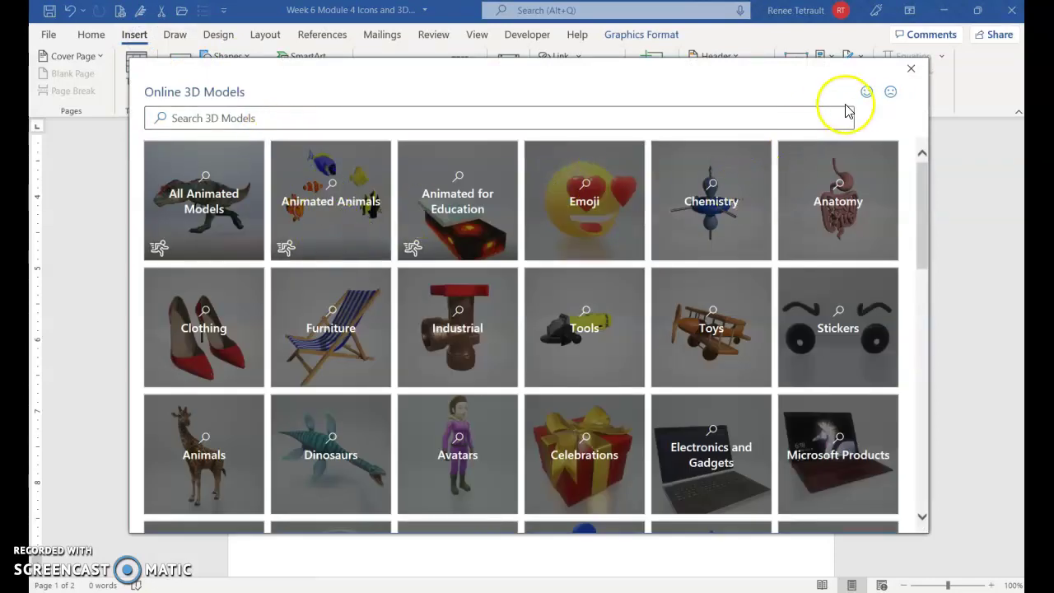
{"action": "left_click", "coordinate": [903, 78]}
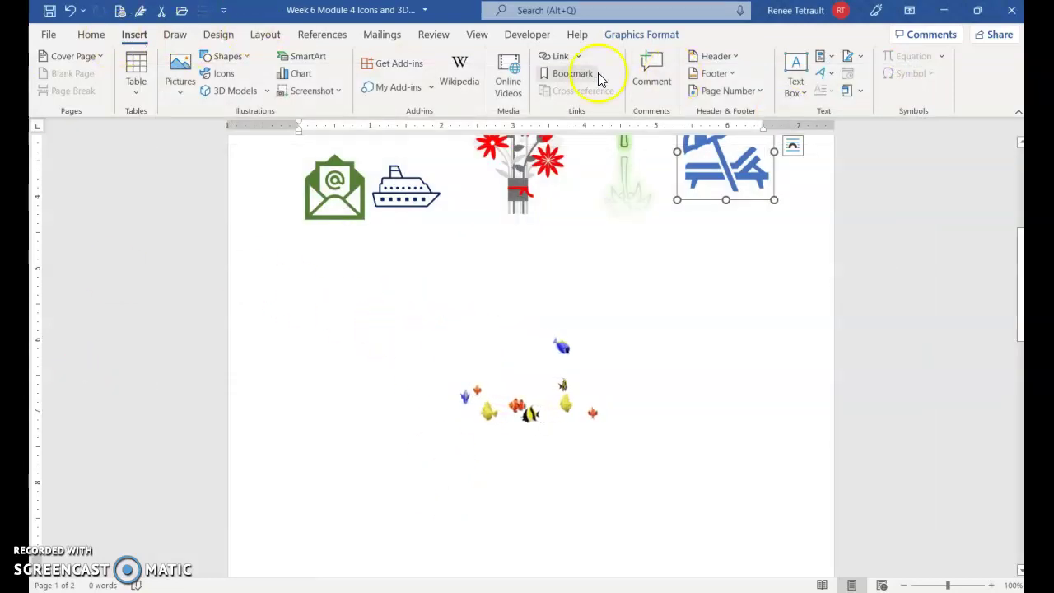
Step: Draw a text box about 2.56" high and 6.29" wide over the animated fish model
{"action": "left_click", "coordinate": [798, 81]}
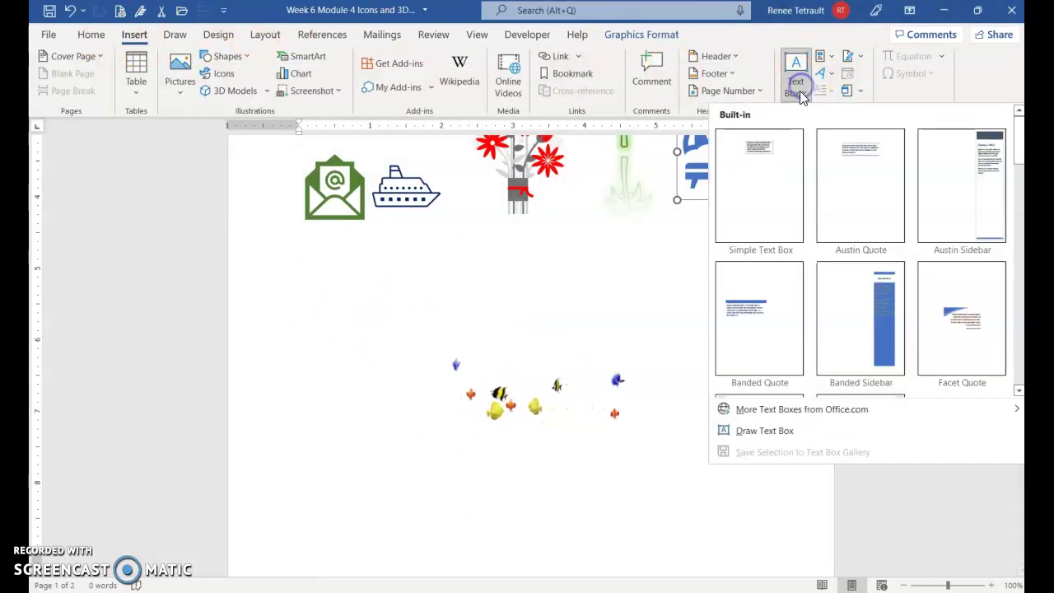
{"action": "left_click", "coordinate": [747, 435]}
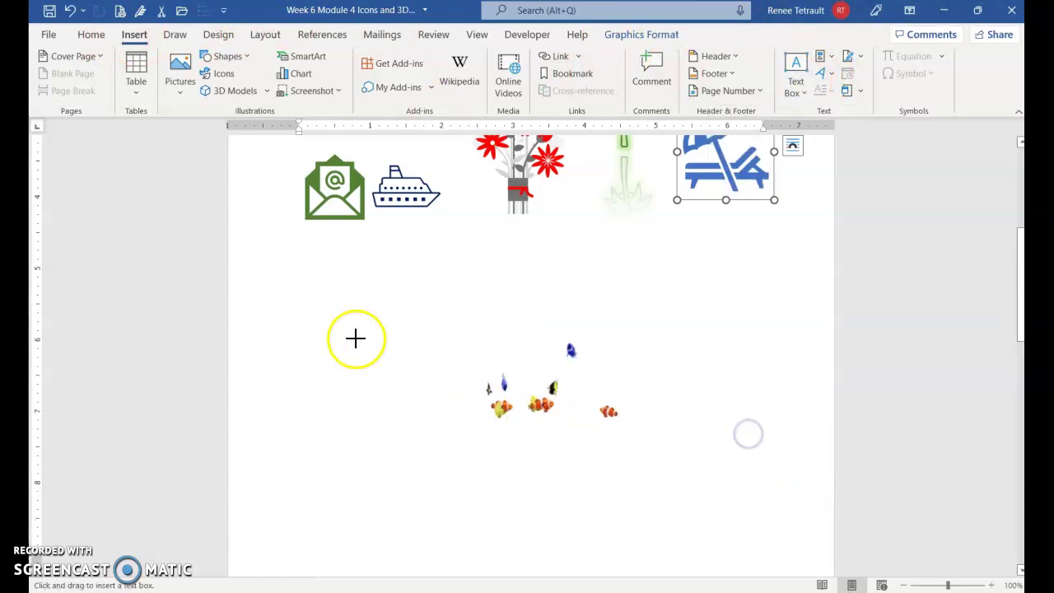
{"action": "left_click_drag", "start_coordinate": [310, 293], "coordinate": [760, 476]}
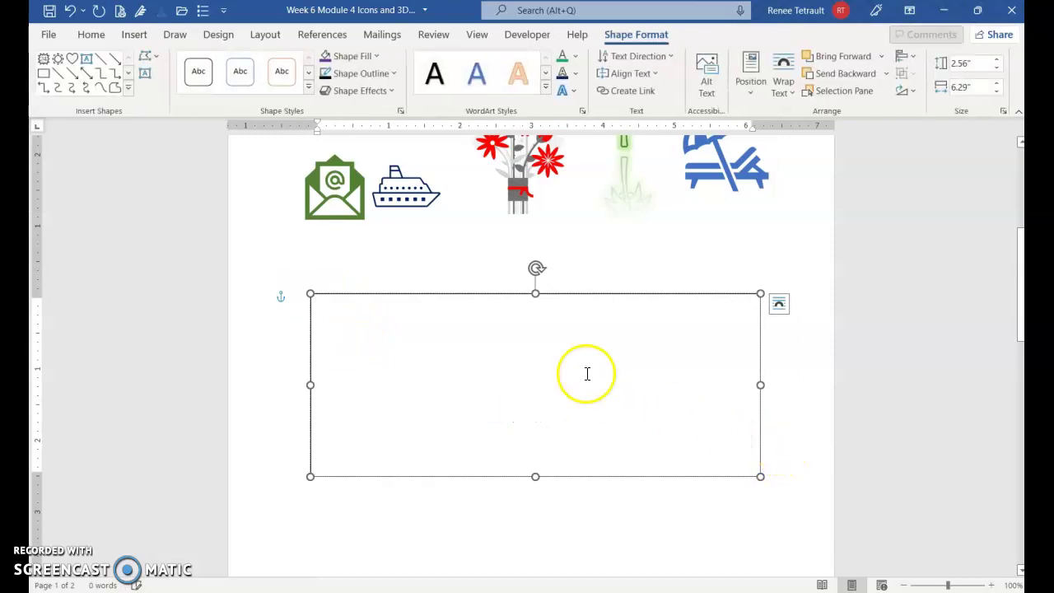
Step: Fill the text box with the medium blue theme colour and send it to the back, behind the fish
{"action": "left_click", "coordinate": [355, 65]}
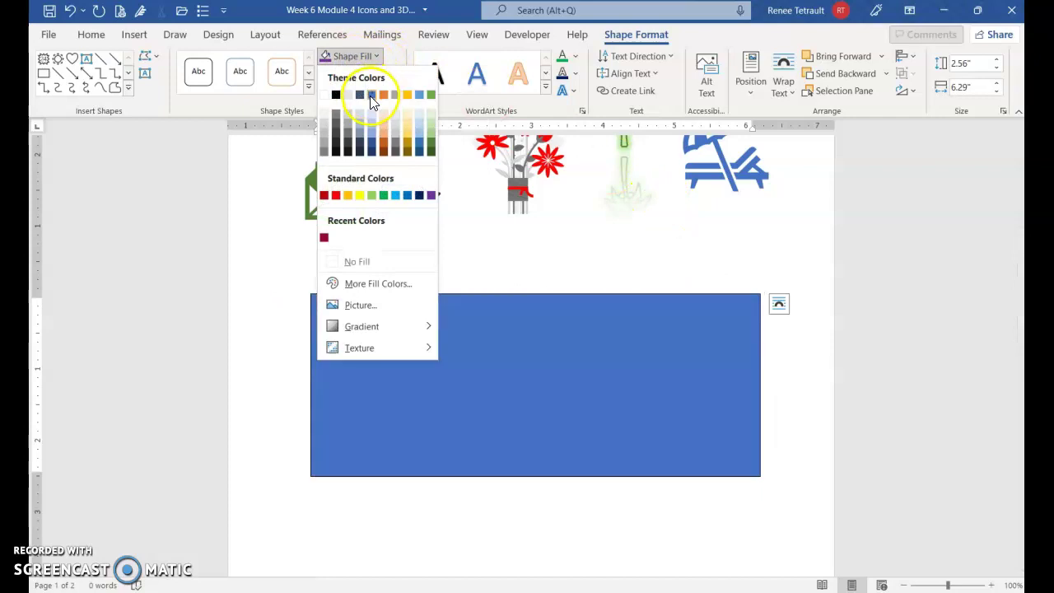
{"action": "left_click", "coordinate": [371, 96]}
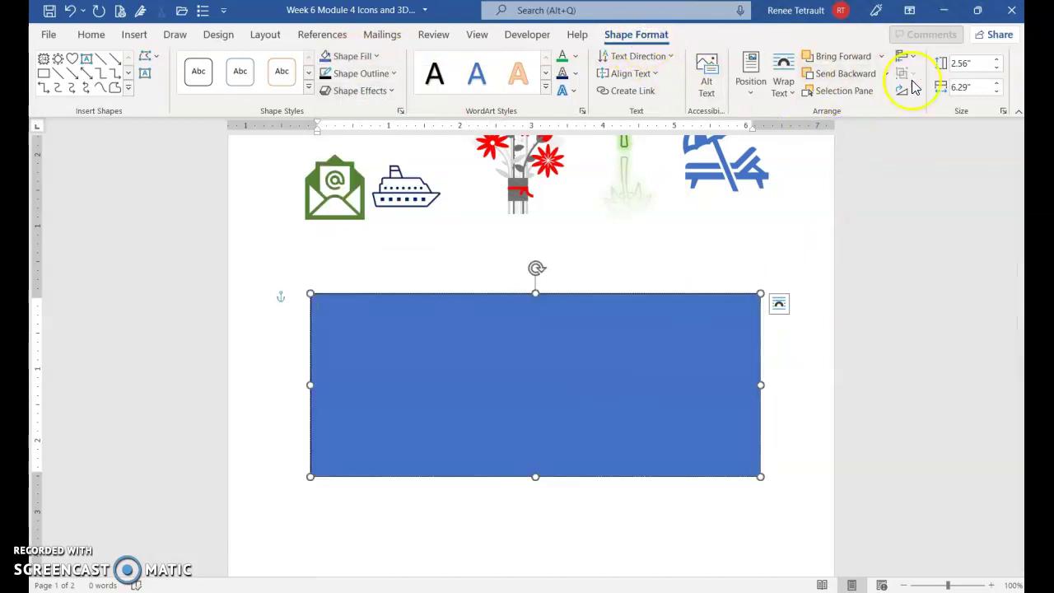
{"action": "left_click", "coordinate": [886, 76]}
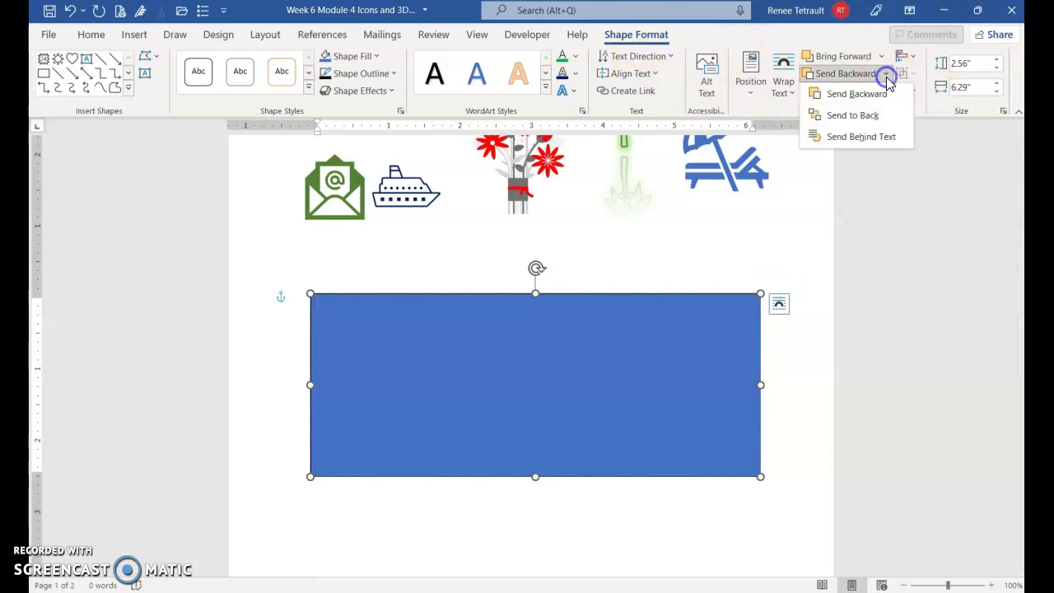
{"action": "left_click", "coordinate": [864, 123]}
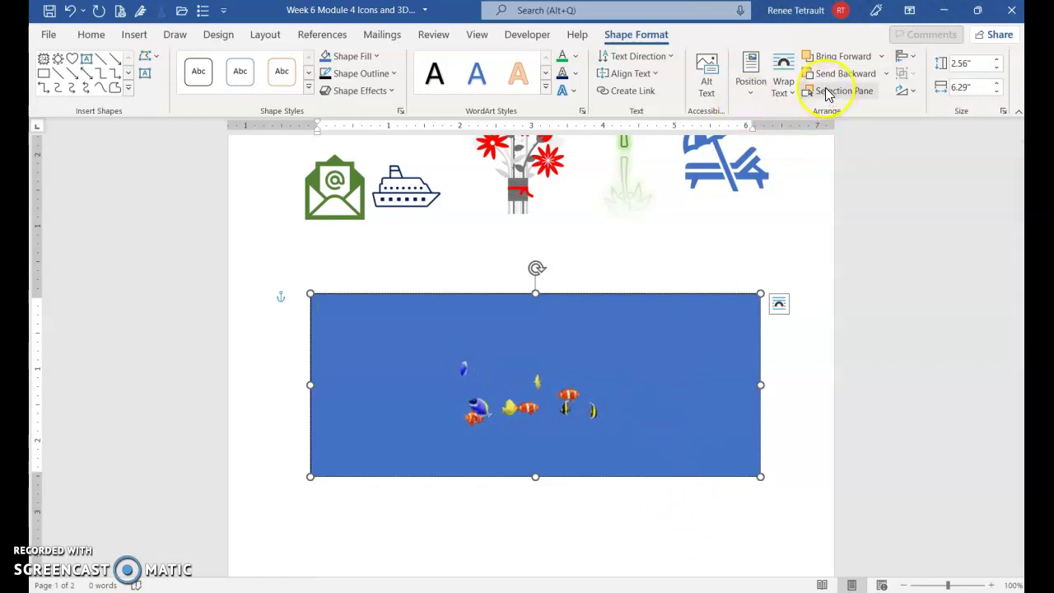
Step: Fill the text box with an online picture found by searching "ocean floor", choosing the green water above orange sand
{"action": "left_click", "coordinate": [351, 62]}
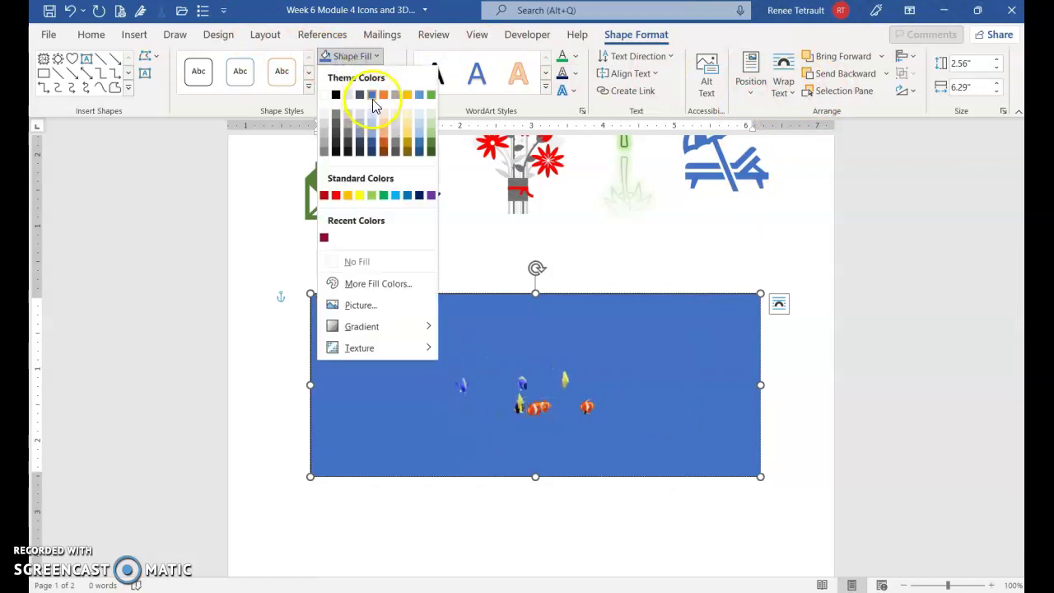
{"action": "left_click", "coordinate": [367, 307]}
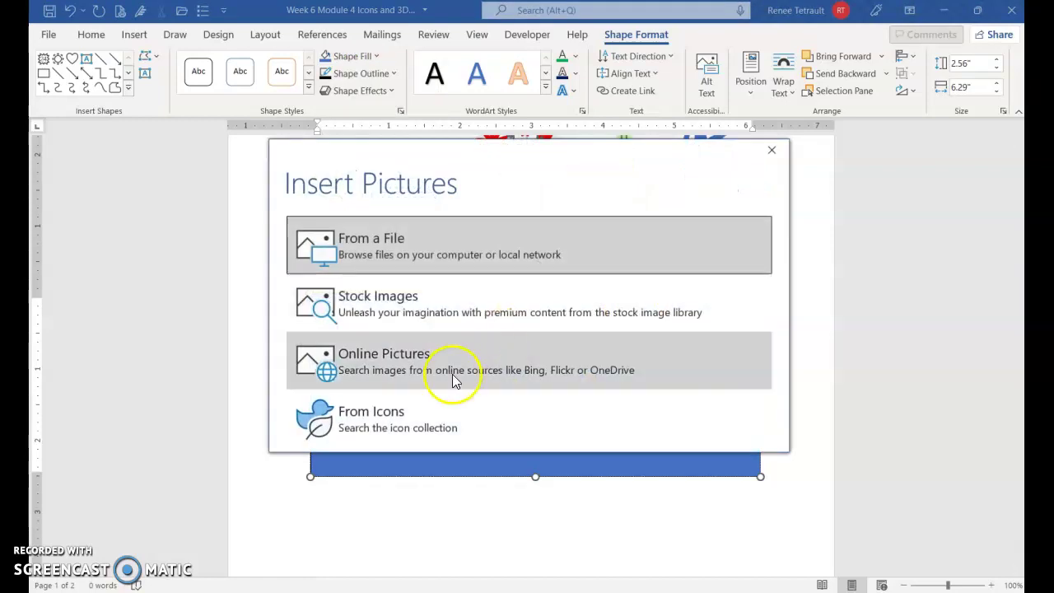
{"action": "left_click", "coordinate": [452, 371]}
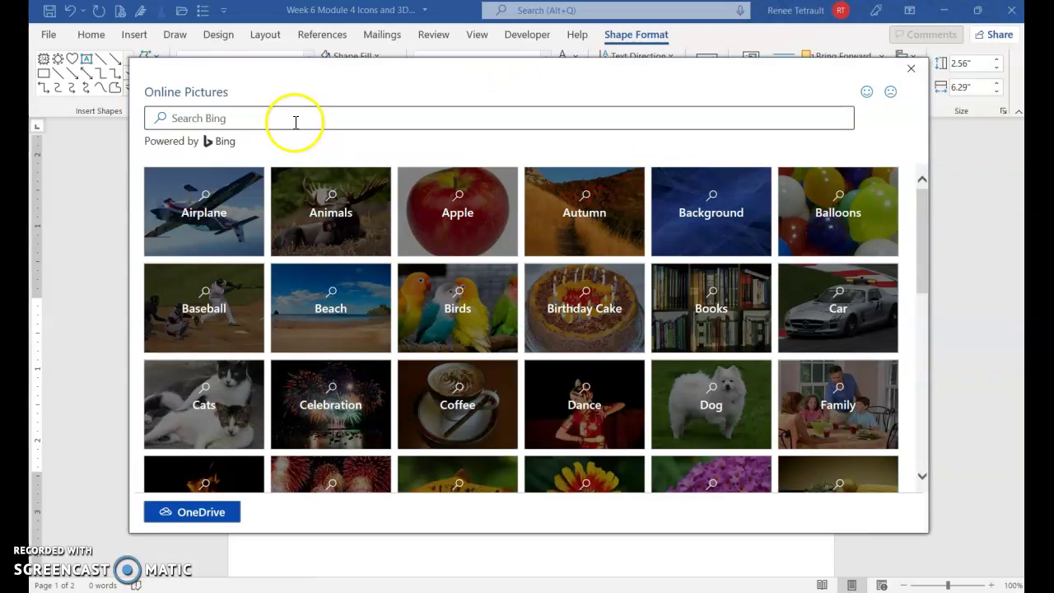
{"action": "left_click", "coordinate": [296, 121]}
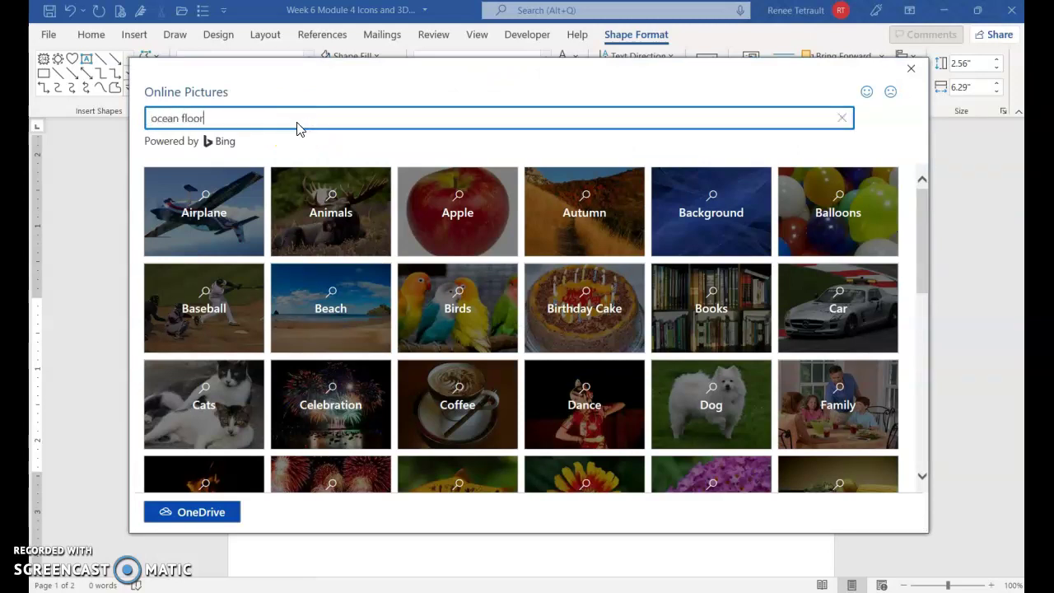
{"action": "type", "text": "ocean floor"}
{"action": "key", "text": "Return"}
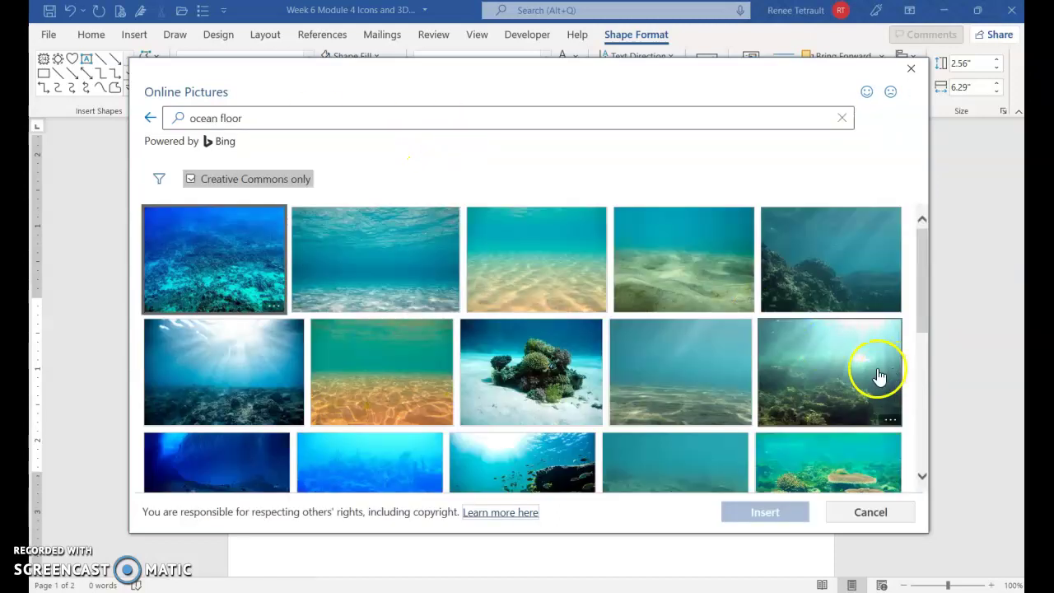
{"action": "left_click", "coordinate": [405, 380]}
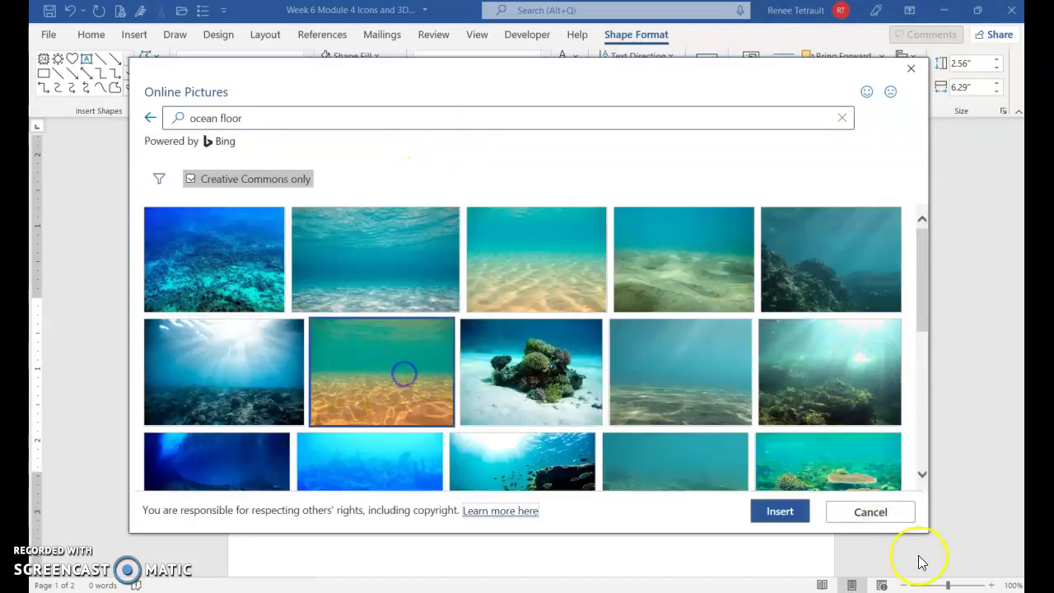
{"action": "left_click", "coordinate": [800, 516]}
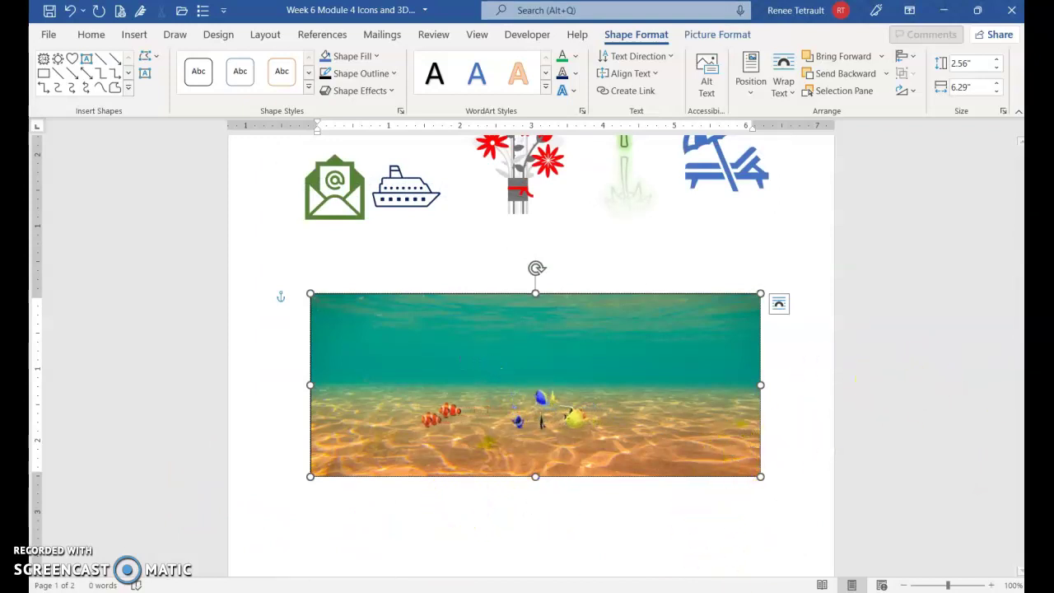
Step: Rotate the red toaster 3D model on page 2 so that it is seen at an angle
{"action": "left_click", "coordinate": [1019, 325]}
{"action": "left_click_drag", "start_coordinate": [1019, 326], "coordinate": [1014, 480]}
{"action": "left_click", "coordinate": [686, 303]}
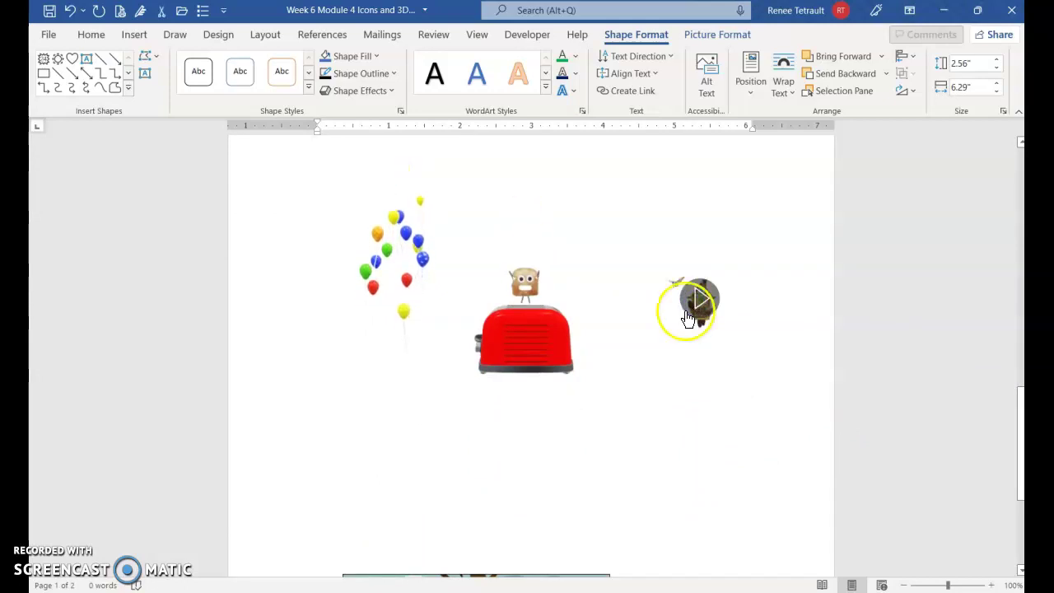
{"action": "left_click", "coordinate": [535, 277]}
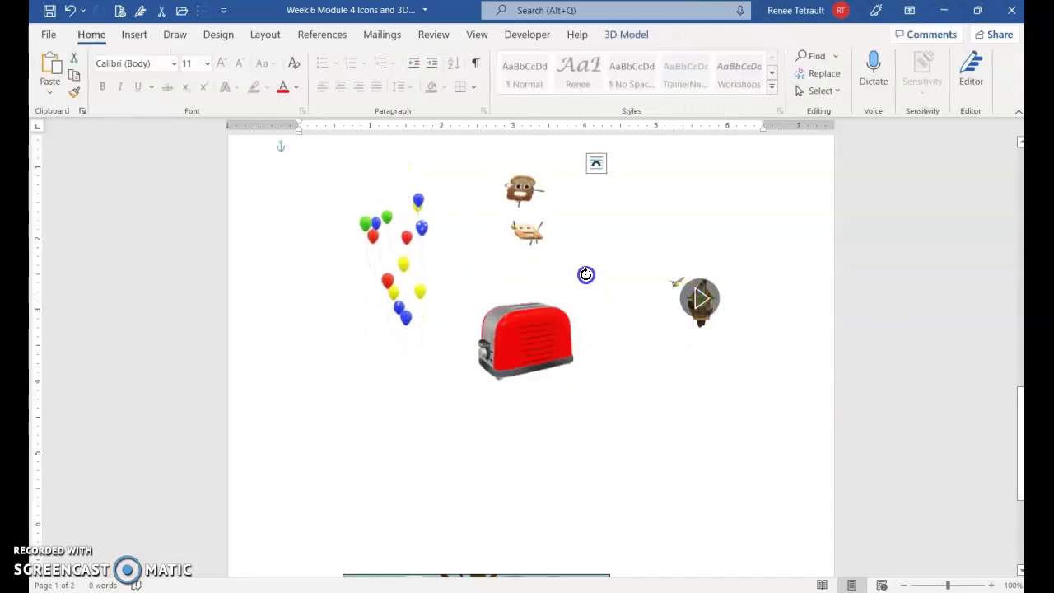
Step: Rotate the animated bird 3D model in the winter scene on page 2 slightly, then deselect it
{"action": "scroll", "coordinate": [717, 345], "scroll_direction": "down", "scroll_amount": 5}
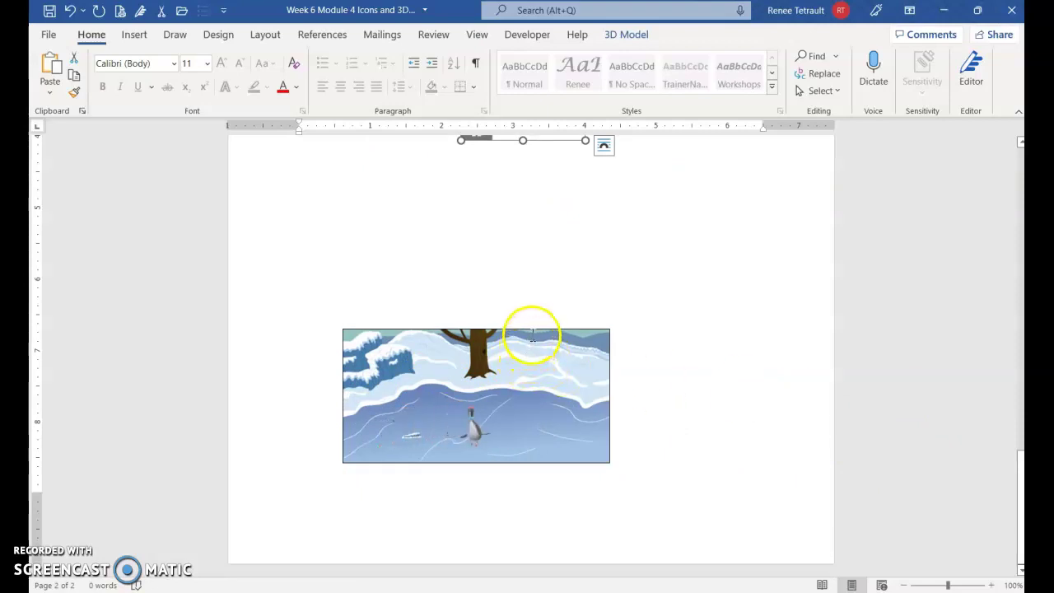
{"action": "left_click", "coordinate": [532, 335]}
{"action": "left_click", "coordinate": [539, 428]}
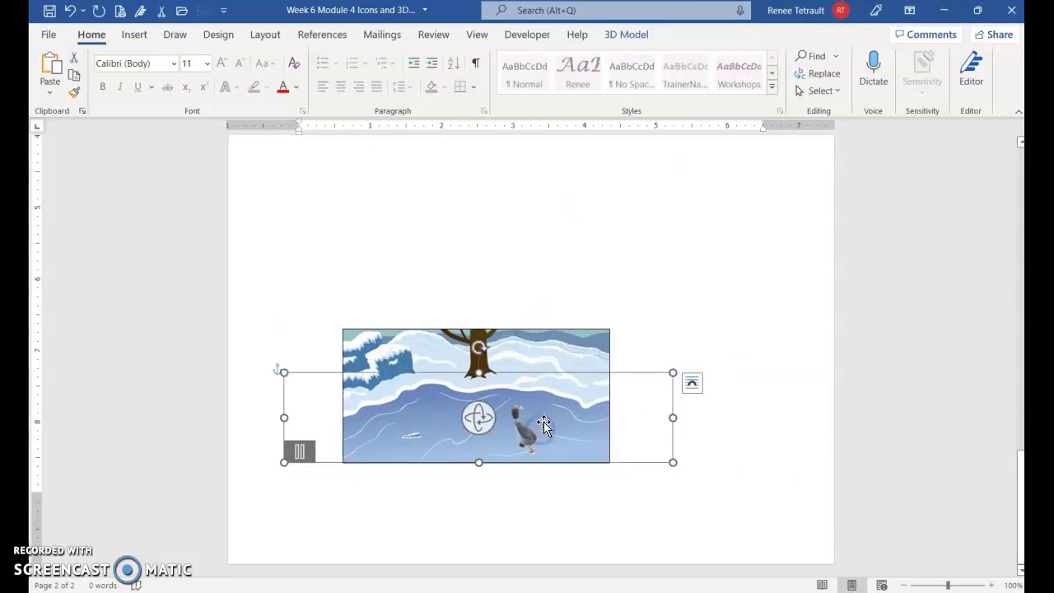
{"action": "left_click_drag", "start_coordinate": [478, 419], "coordinate": [434, 435]}
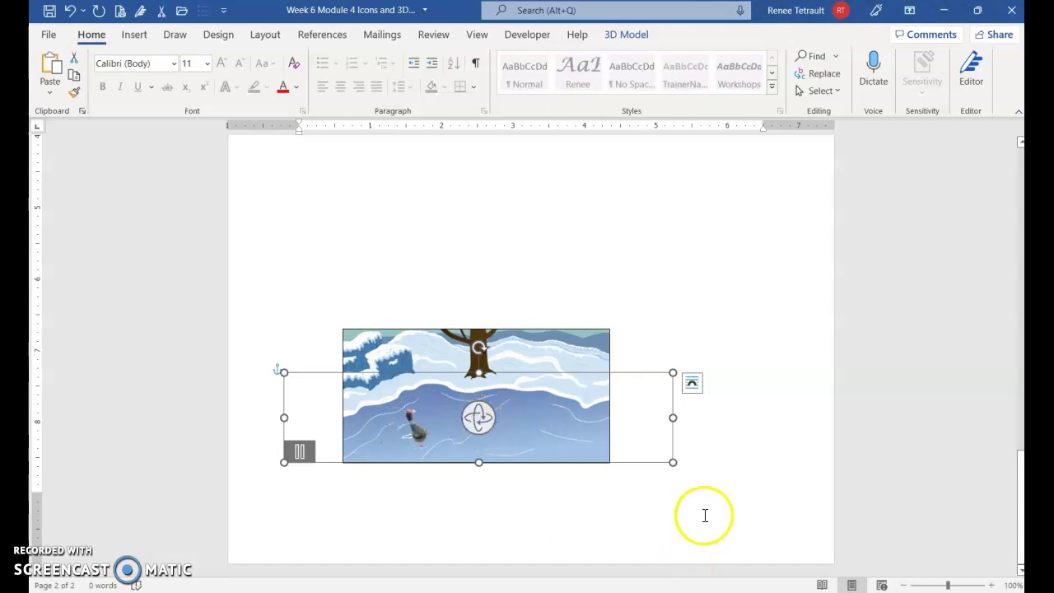
{"action": "left_click", "coordinate": [746, 498]}
Step: Review the 3D models and icons, the flower bouquet's graphics formatting options and the finished underwater fish scene
{"action": "scroll", "coordinate": [743, 498], "scroll_direction": "up", "scroll_amount": 5}
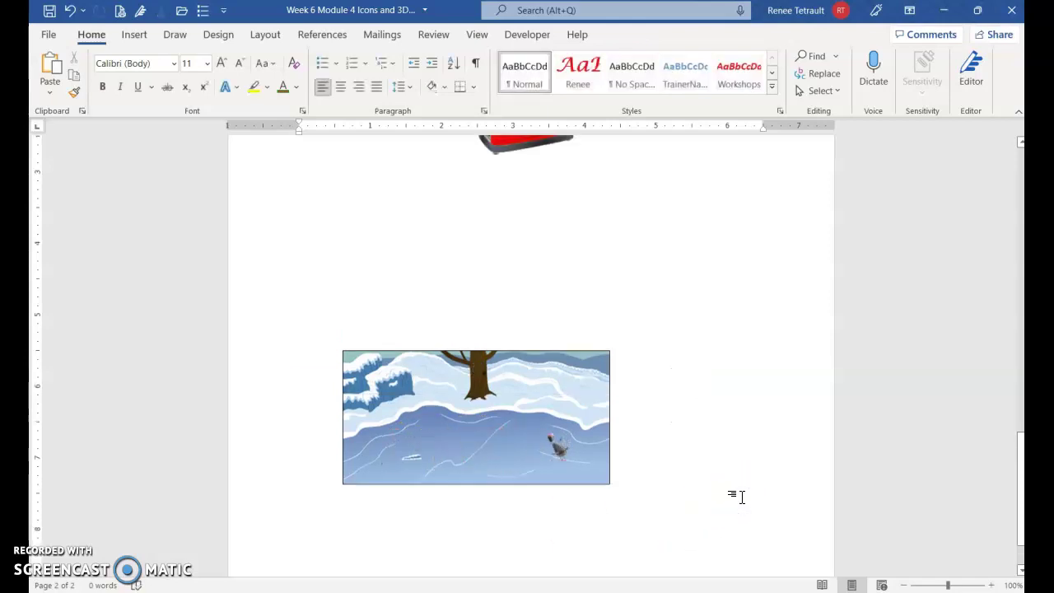
{"action": "scroll", "coordinate": [738, 498], "scroll_direction": "up", "scroll_amount": 3}
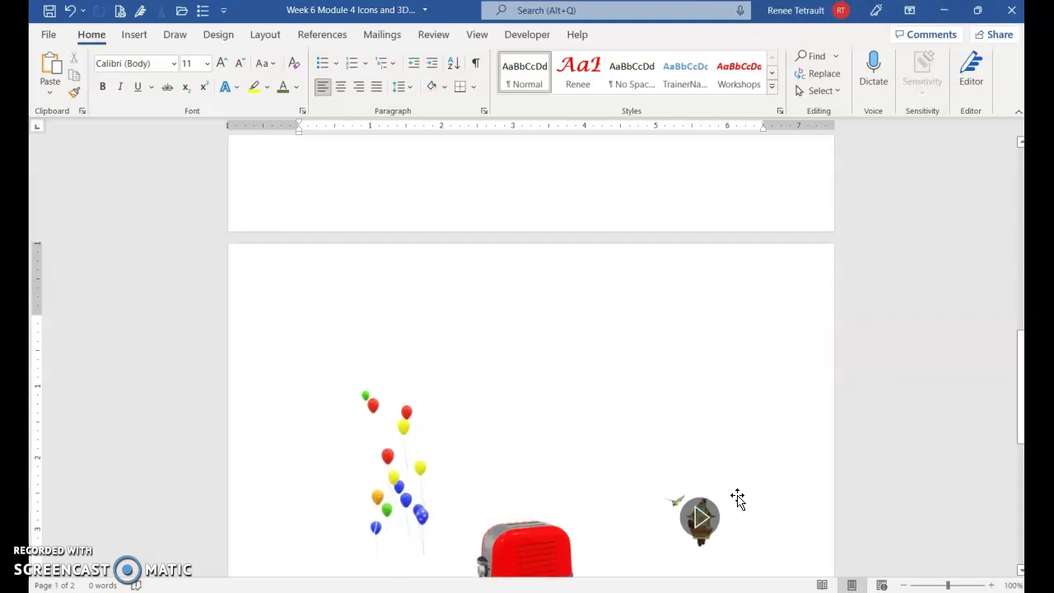
{"action": "left_click", "coordinate": [888, 569]}
{"action": "scroll", "coordinate": [1012, 444], "scroll_direction": "up", "scroll_amount": 15}
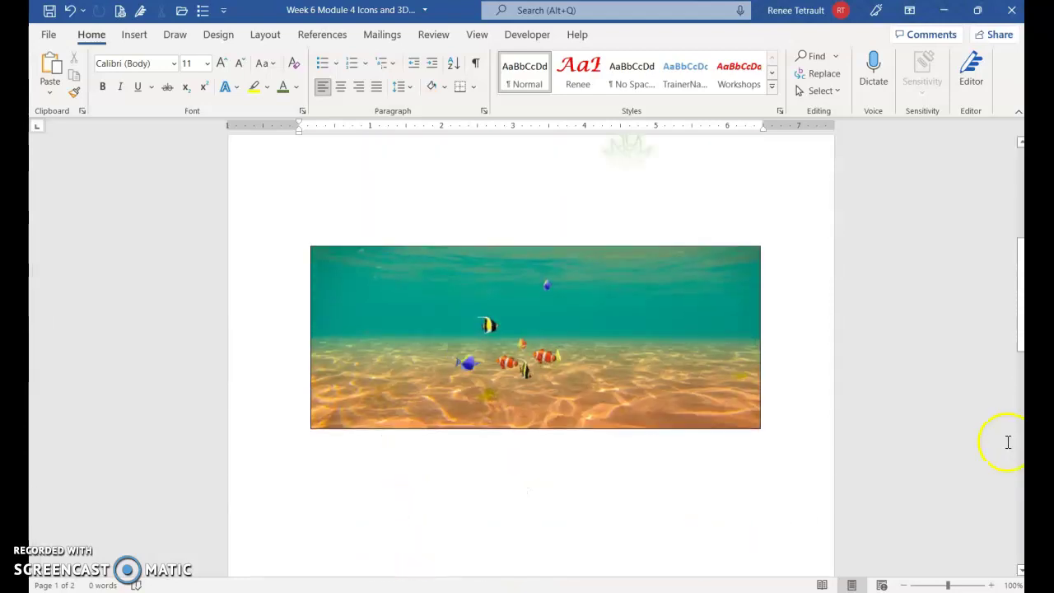
{"action": "scroll", "coordinate": [799, 343], "scroll_direction": "down", "scroll_amount": 1}
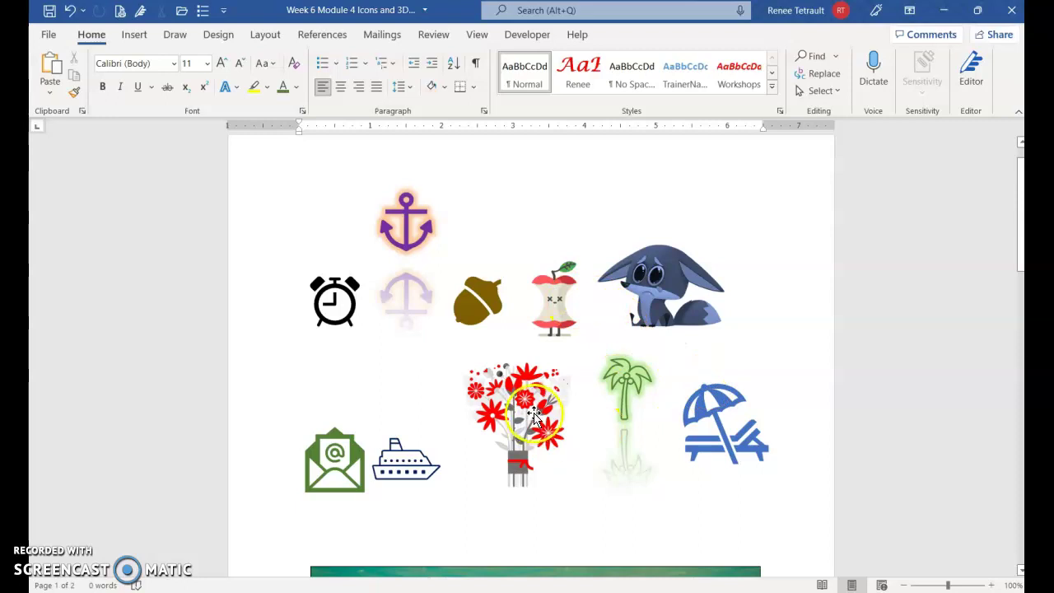
{"action": "left_click", "coordinate": [523, 383]}
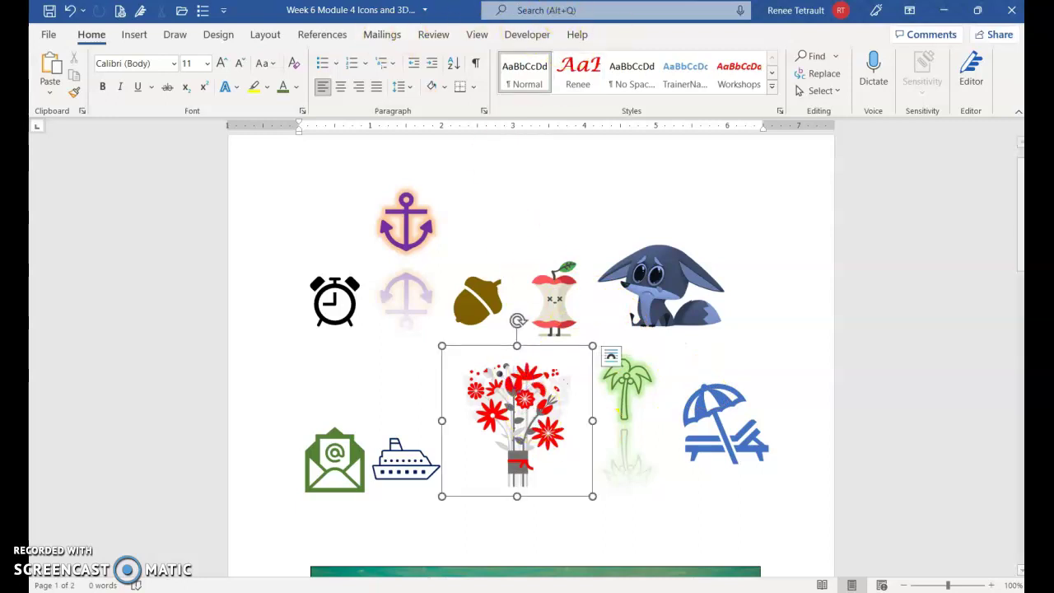
{"action": "left_click", "coordinate": [650, 36]}
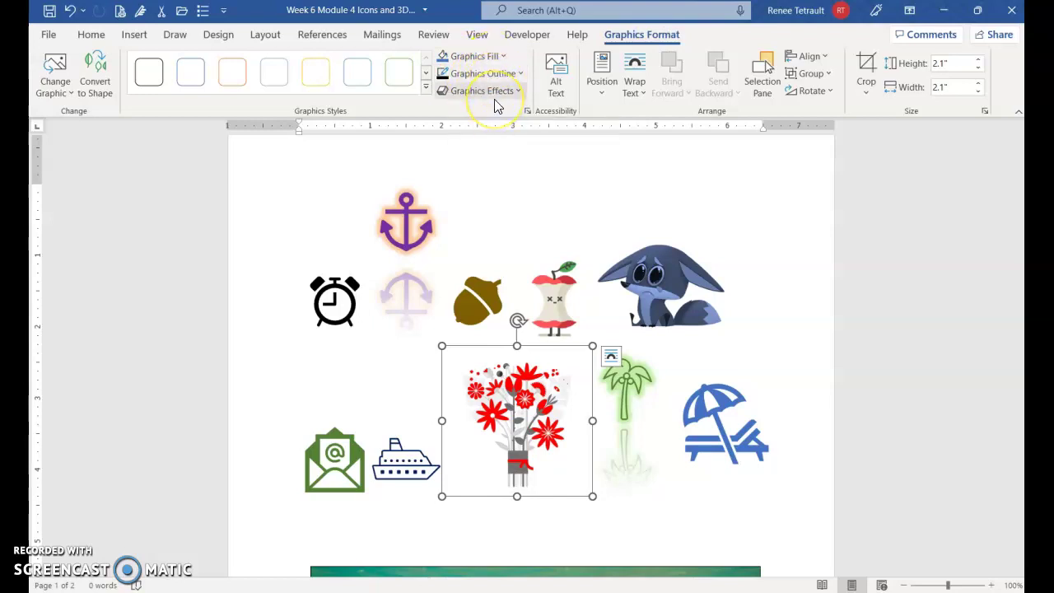
{"action": "scroll", "coordinate": [560, 382], "scroll_direction": "down", "scroll_amount": 5}
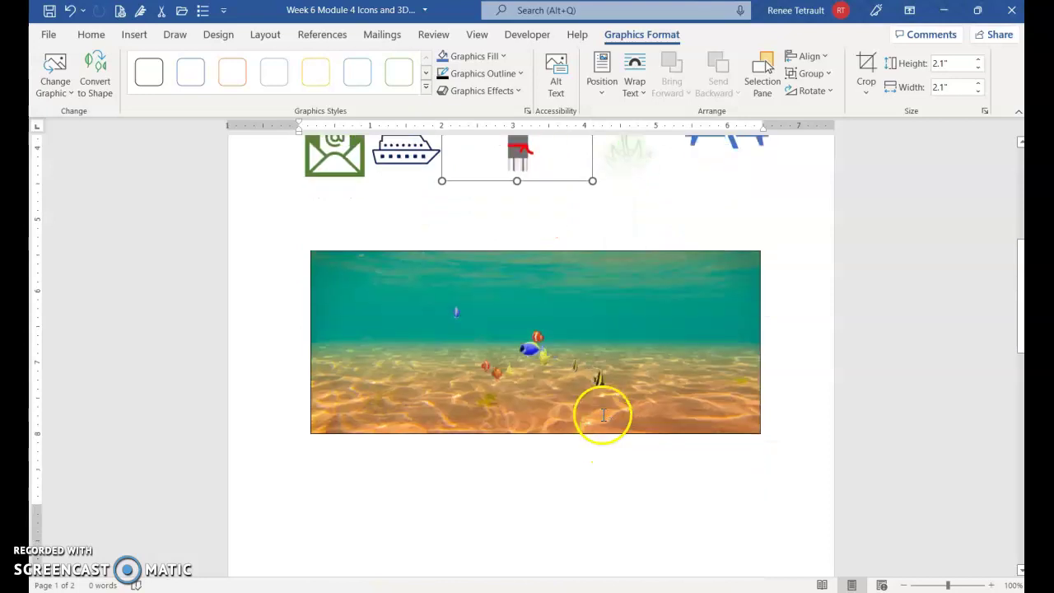
{"action": "mouse_move", "coordinate": [531, 300]}
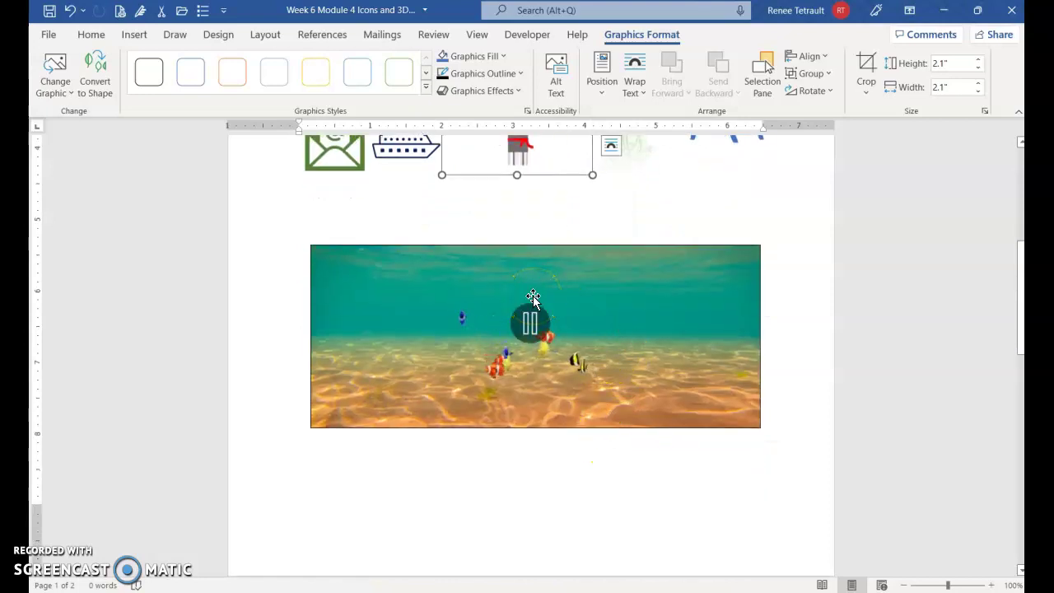